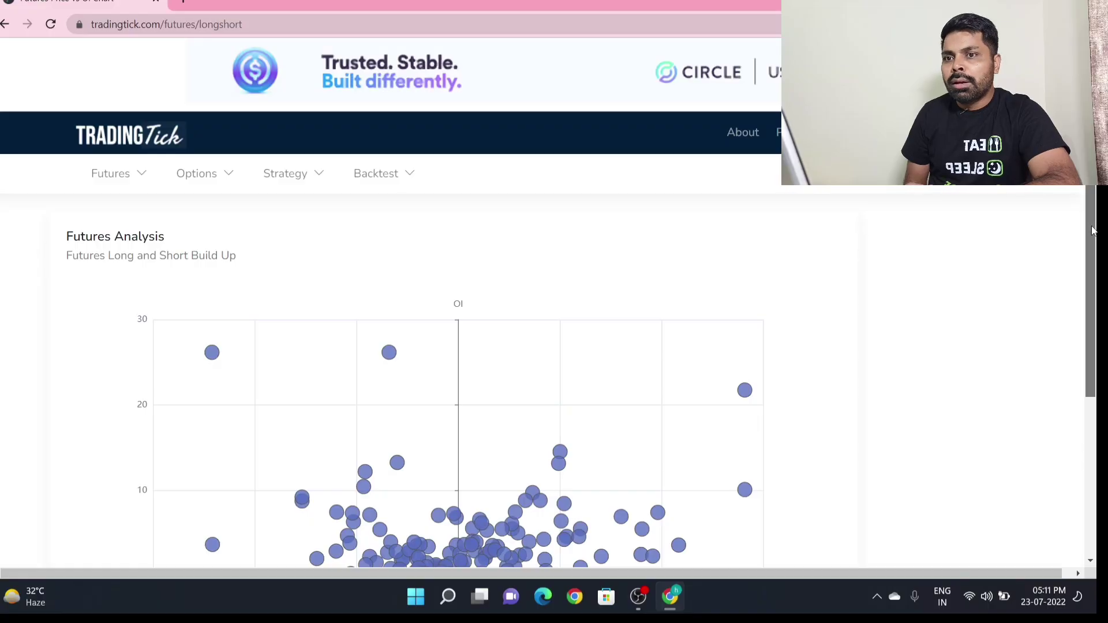
# Open the Futures Analysis long-versus-short OI table and scroll through its rows
pyautogui.scroll(-1, 1095, 241)
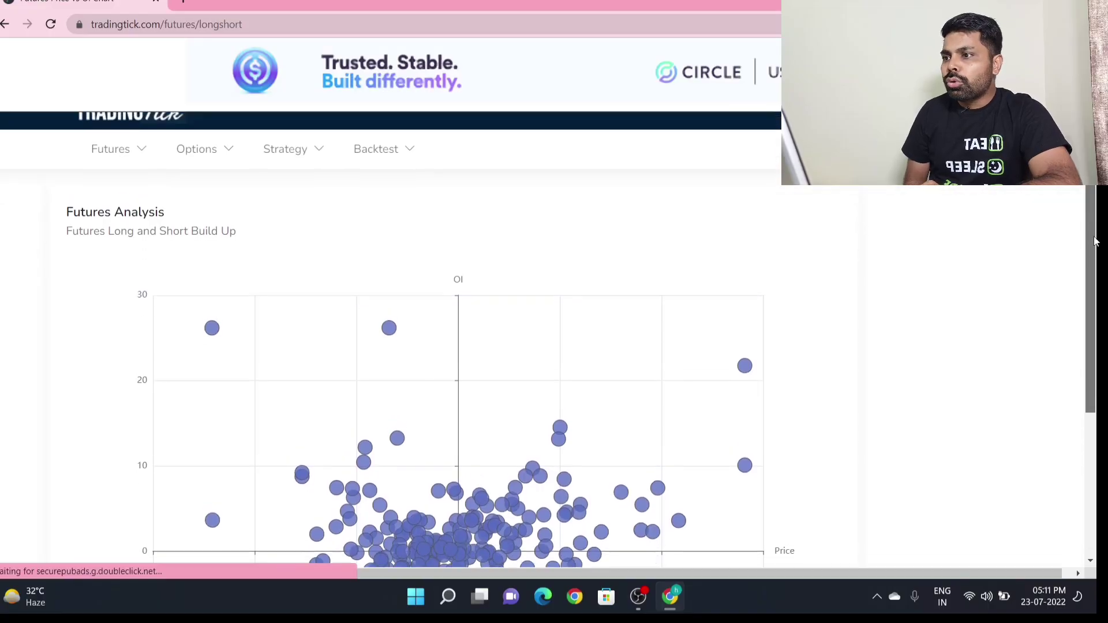
pyautogui.scroll(1, 1095, 241)
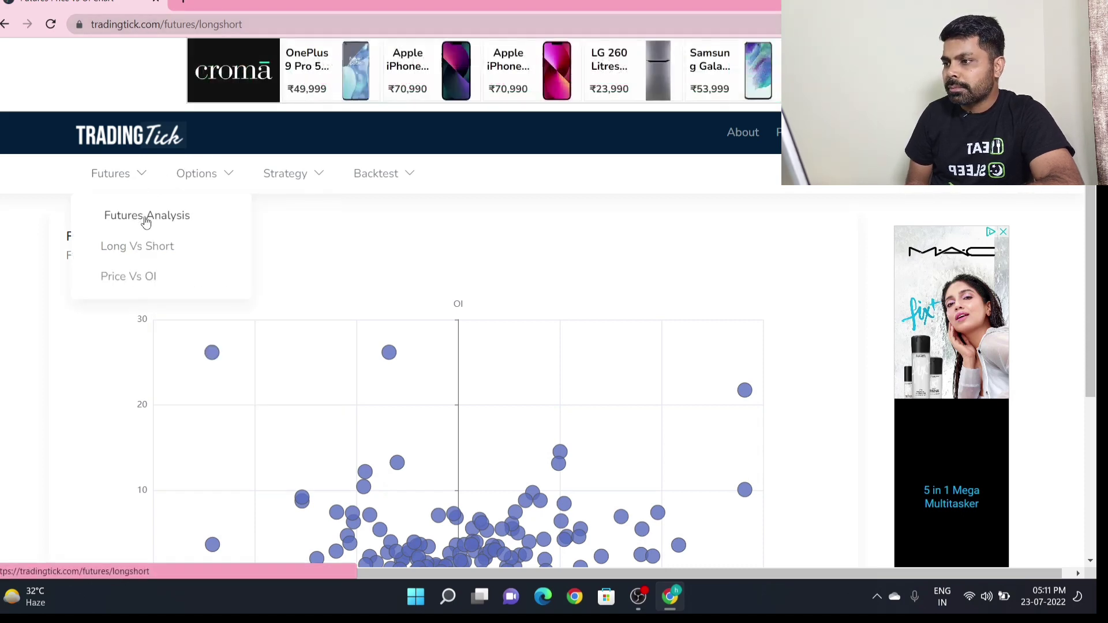
pyautogui.moveTo(1098, 192); pyautogui.dragTo(1095, 249)
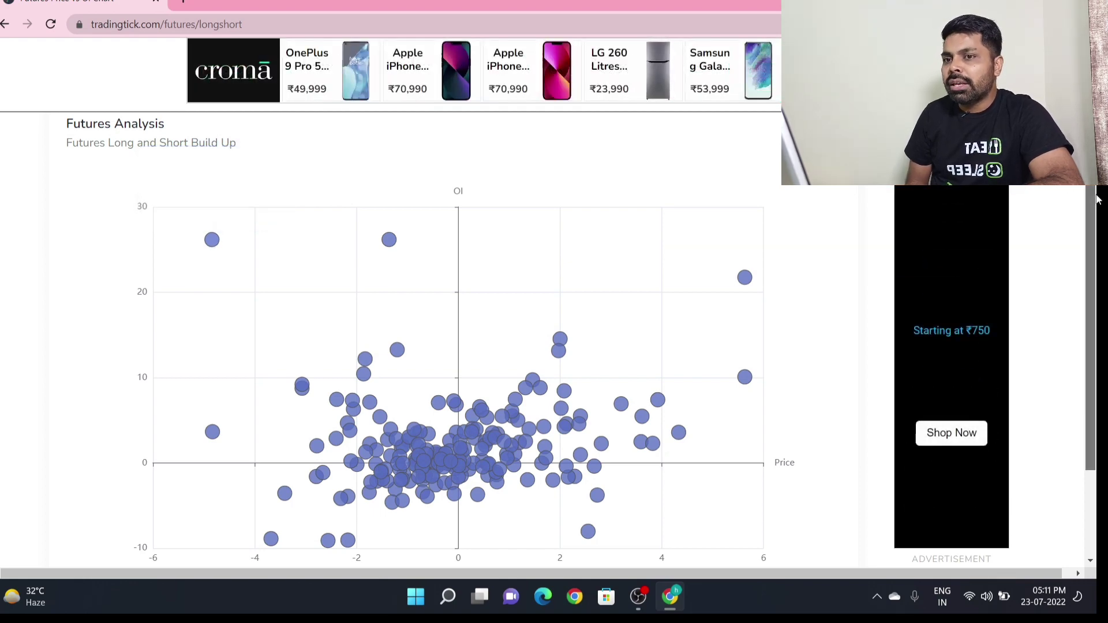
pyautogui.scroll(1, 1098, 195)
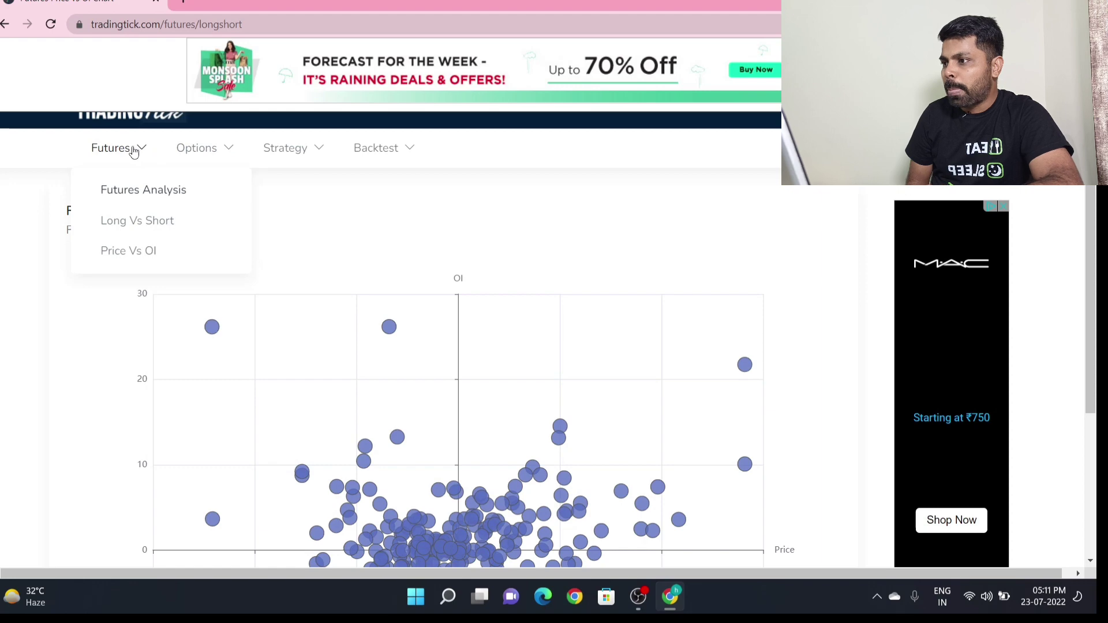
pyautogui.click(152, 225)
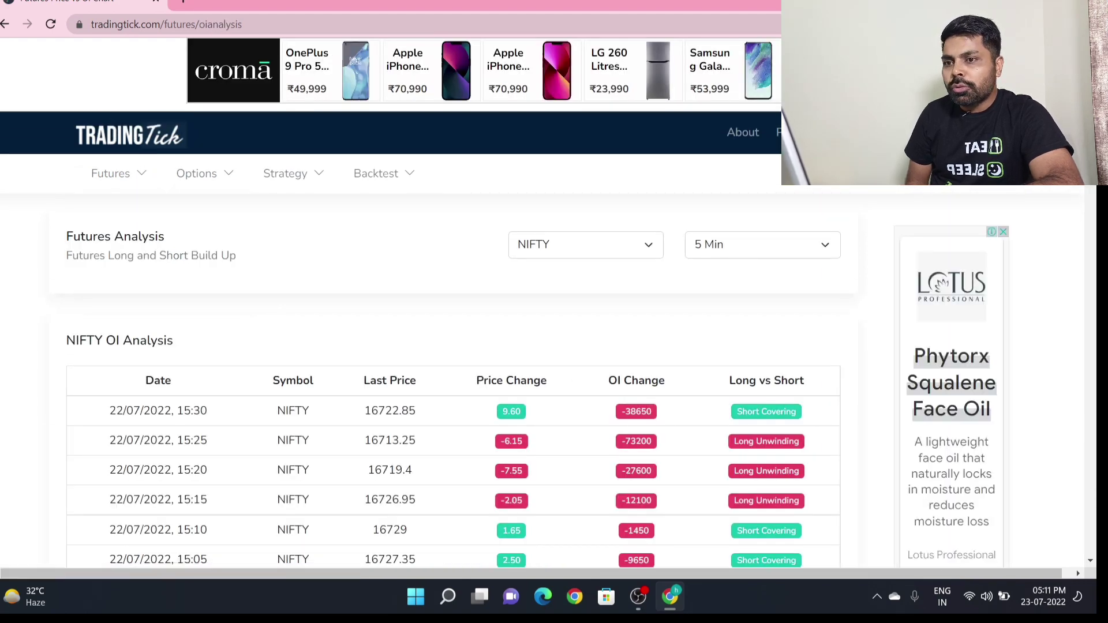
pyautogui.scroll(-3, 404, 346)
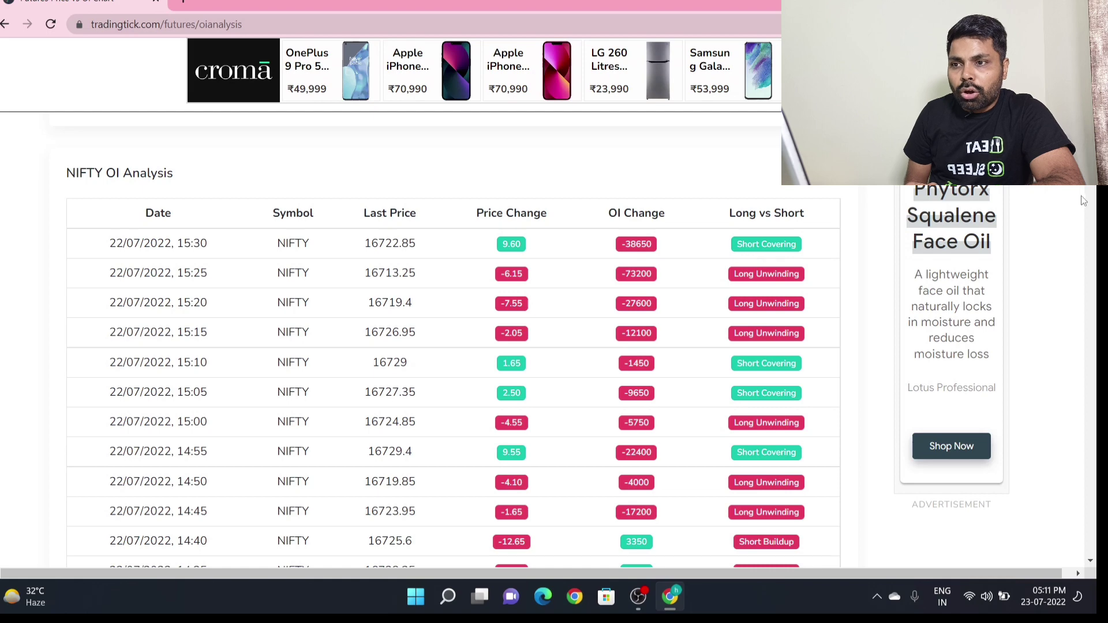
pyautogui.scroll(-5, 1084, 213)
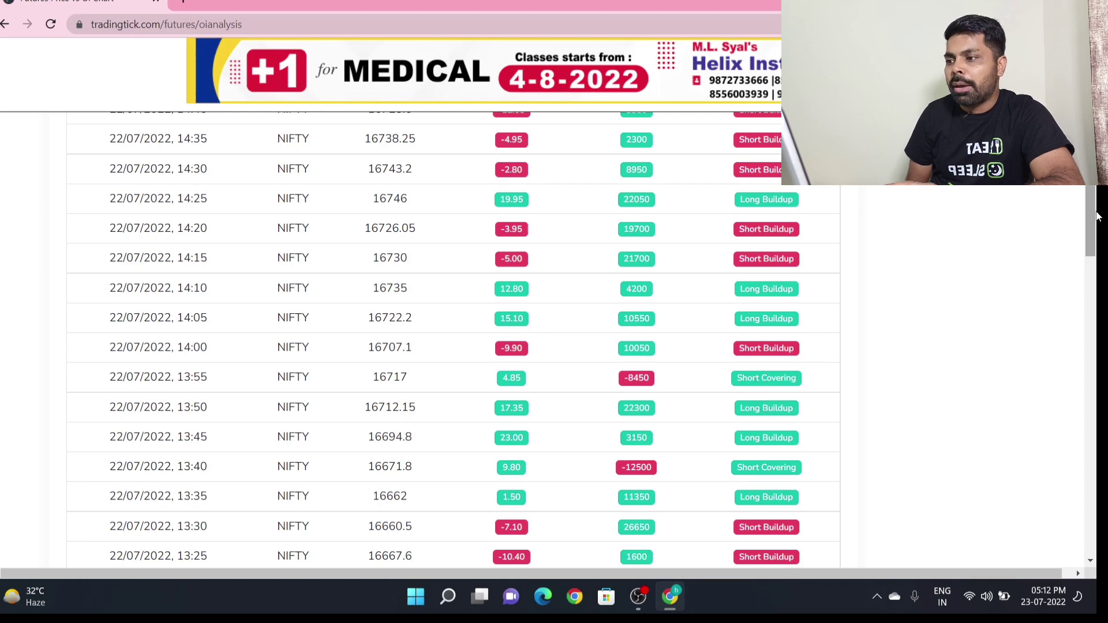
pyautogui.moveTo(1096, 217); pyautogui.dragTo(1093, 144)
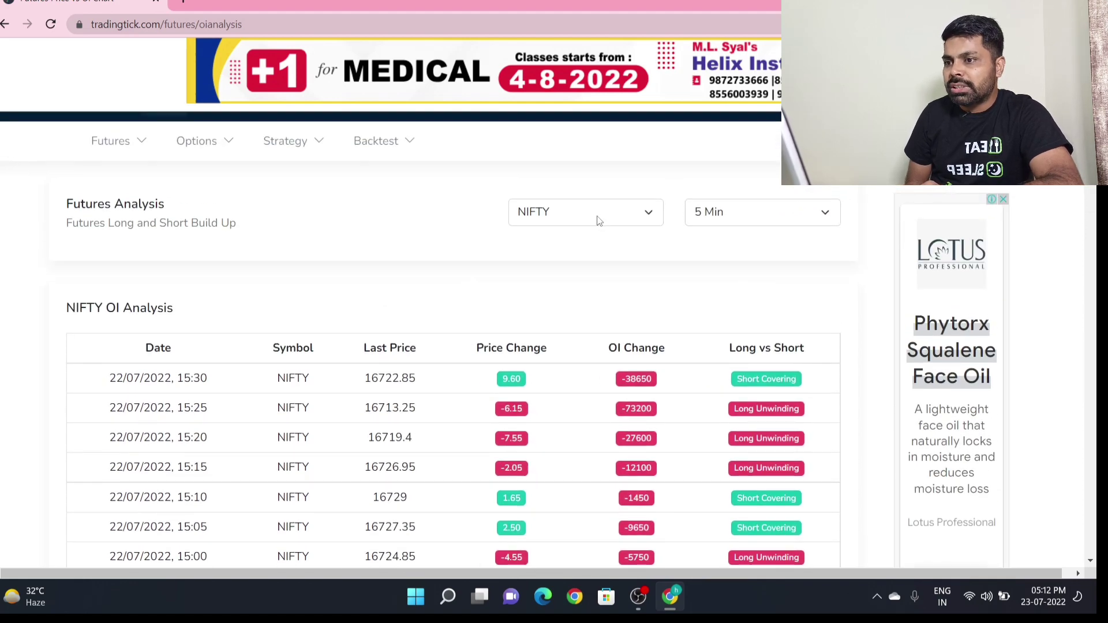
# Keep NIFTY as the symbol and 5 Min as the interval, then review the table
pyautogui.click(598, 221)
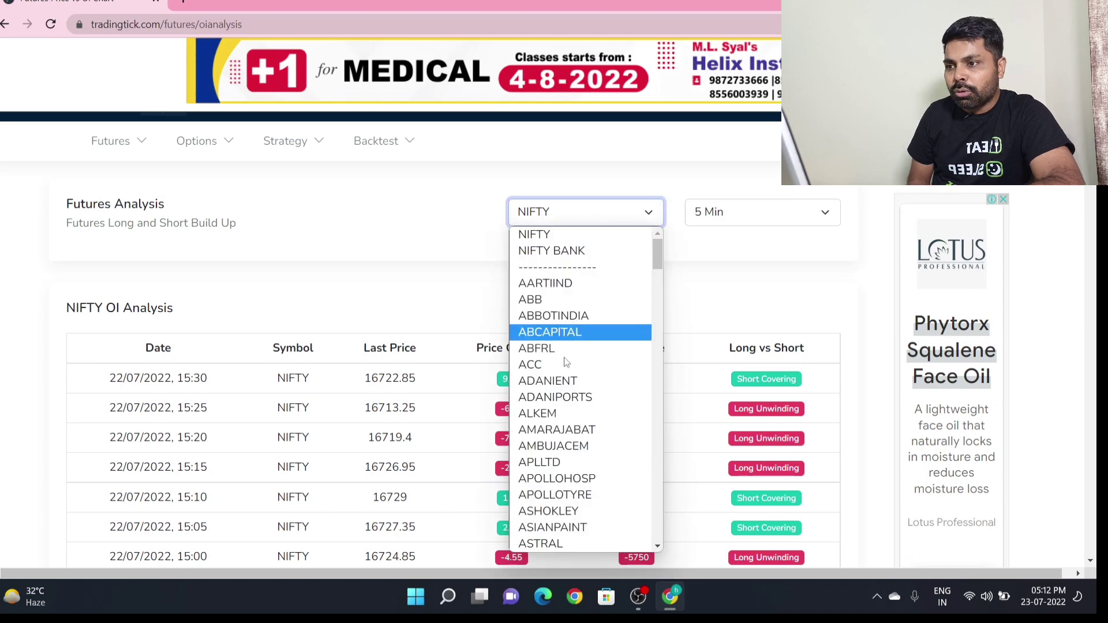
pyautogui.click(645, 214)
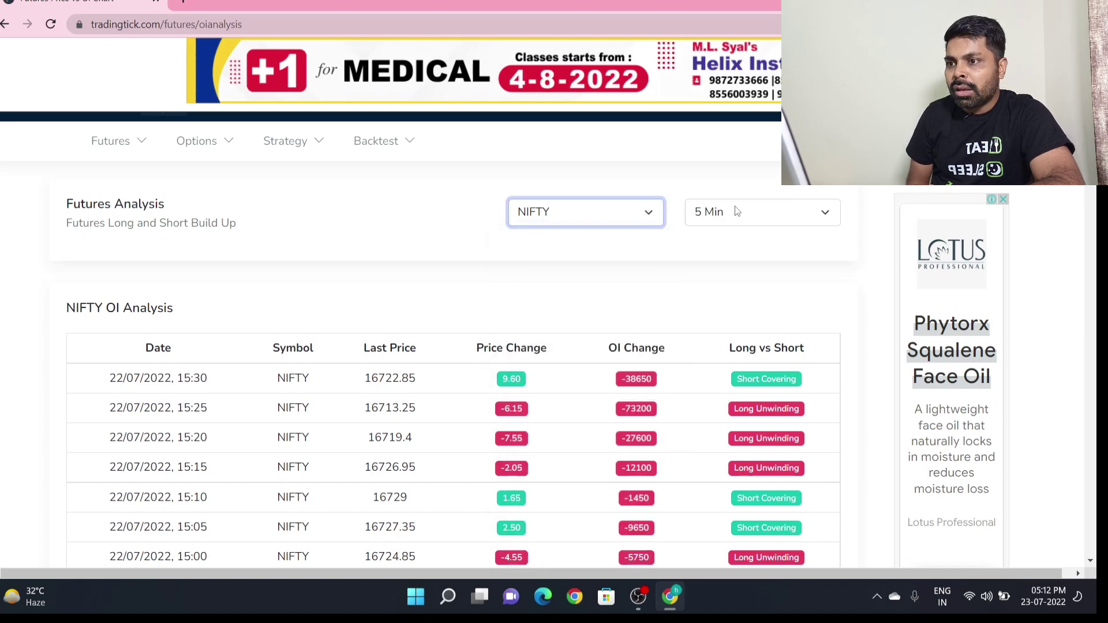
pyautogui.click(743, 214)
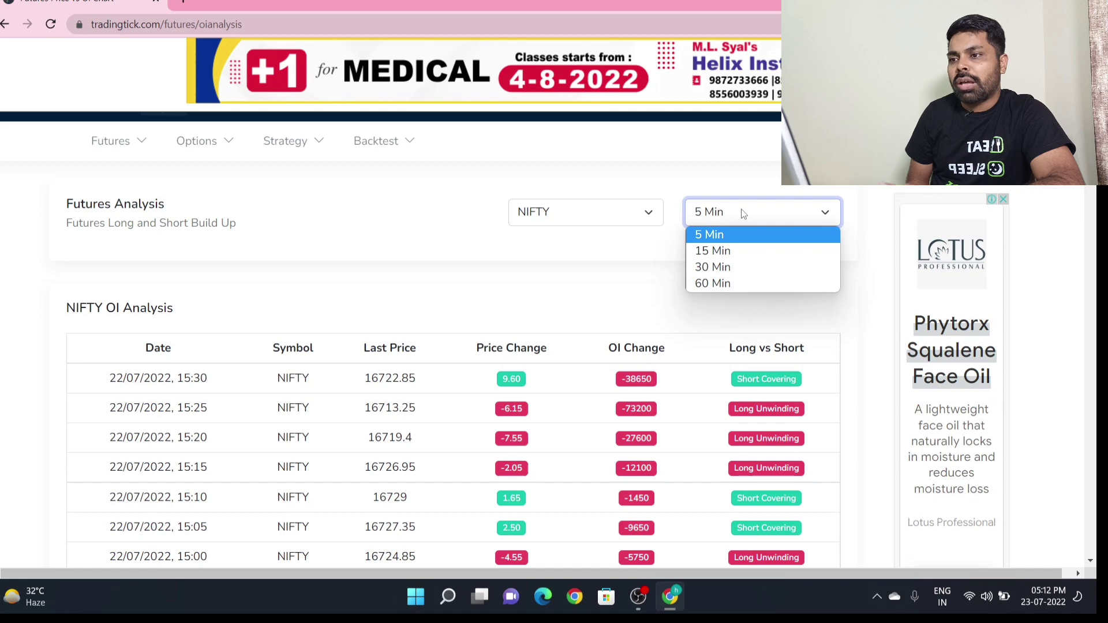
pyautogui.click(743, 213)
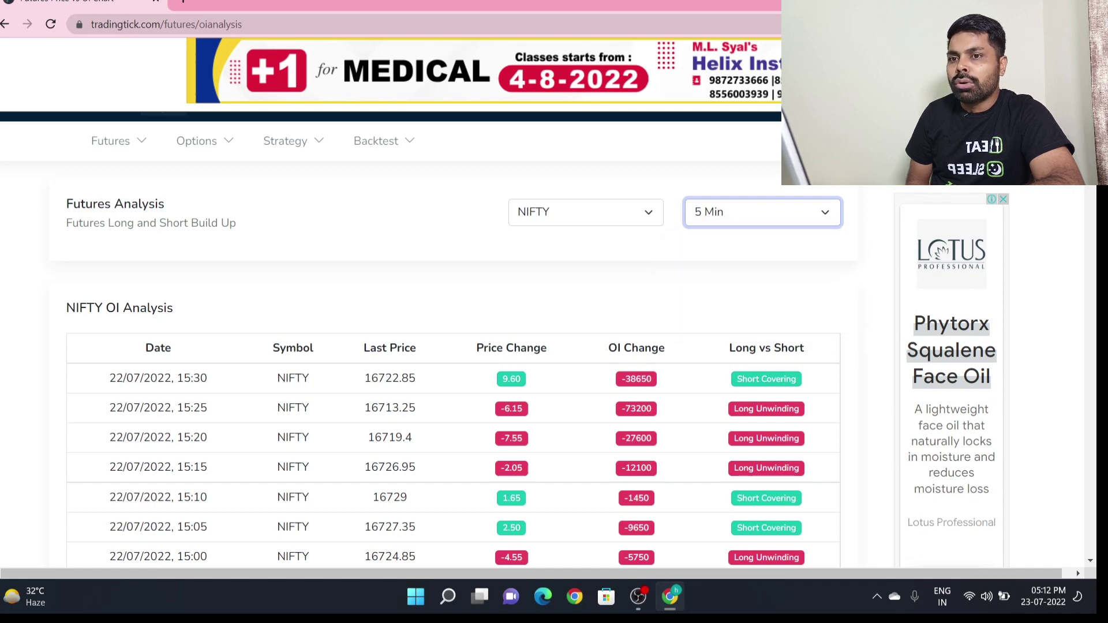
pyautogui.scroll(-1, 453, 346)
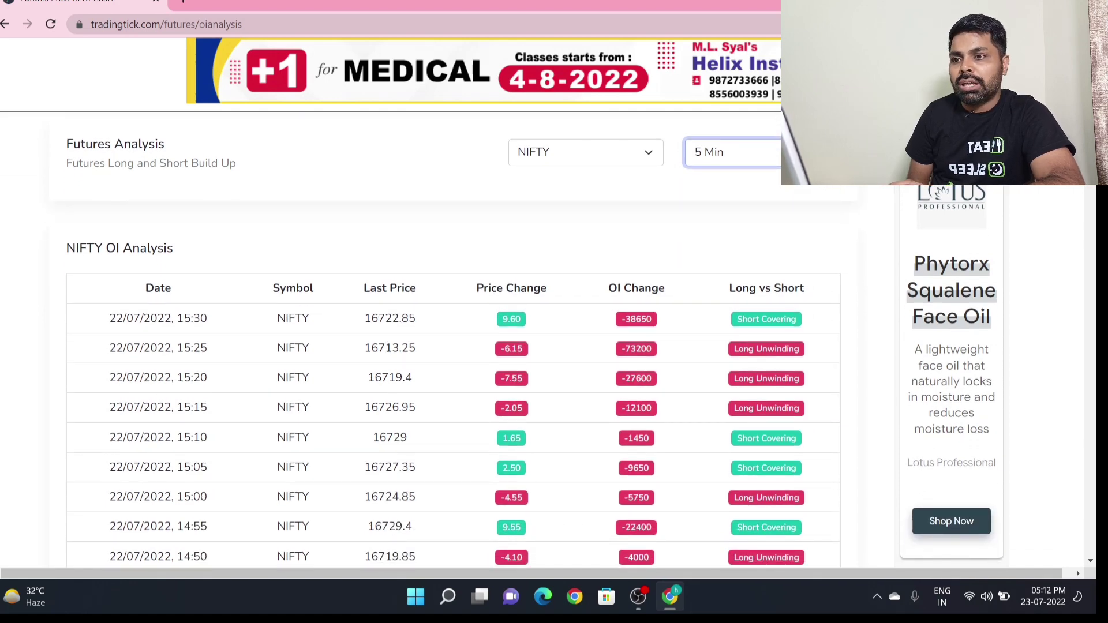
pyautogui.scroll(2, 453, 346)
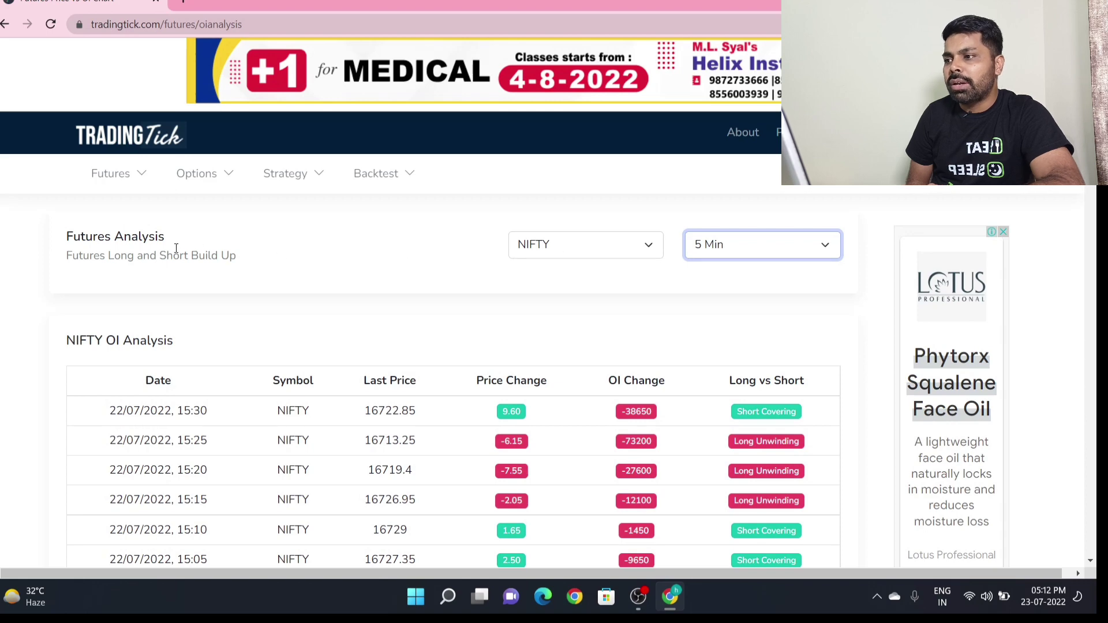
pyautogui.moveTo(116, 173)
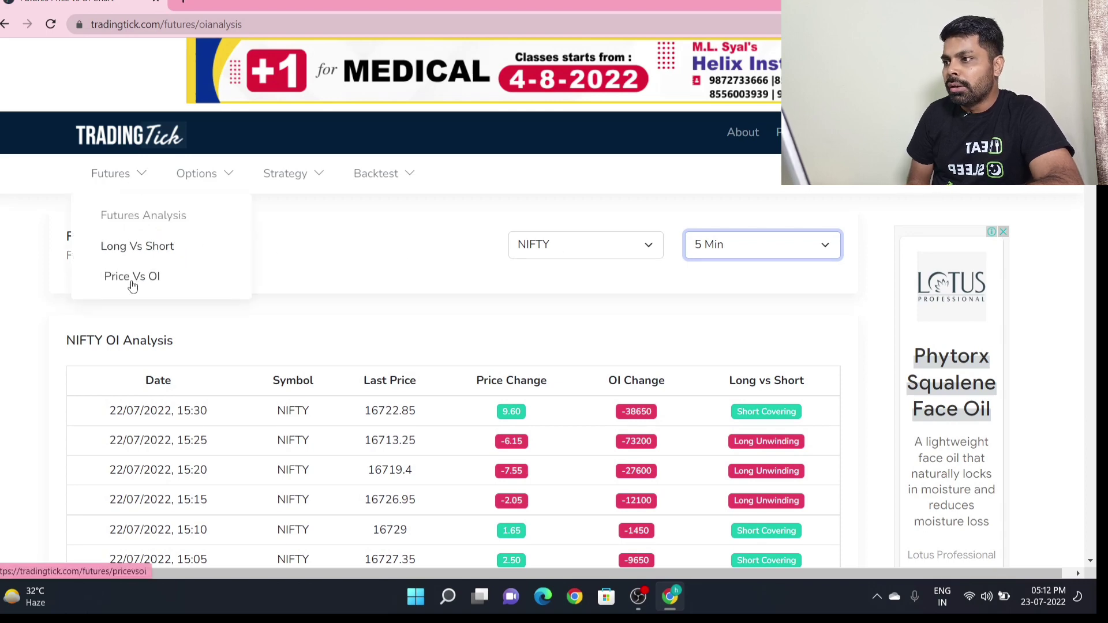
# Bring up the Futures Price Vs OI chart of NIFTY price against open interest
pyautogui.click(132, 278)
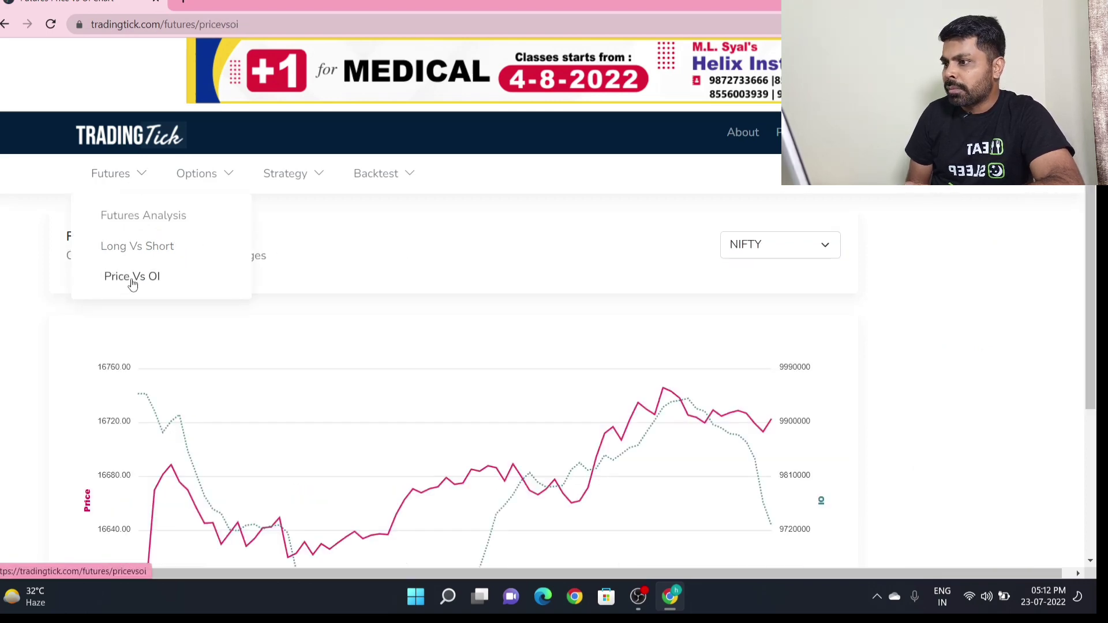
pyautogui.moveTo(1096, 235); pyautogui.dragTo(1096, 271)
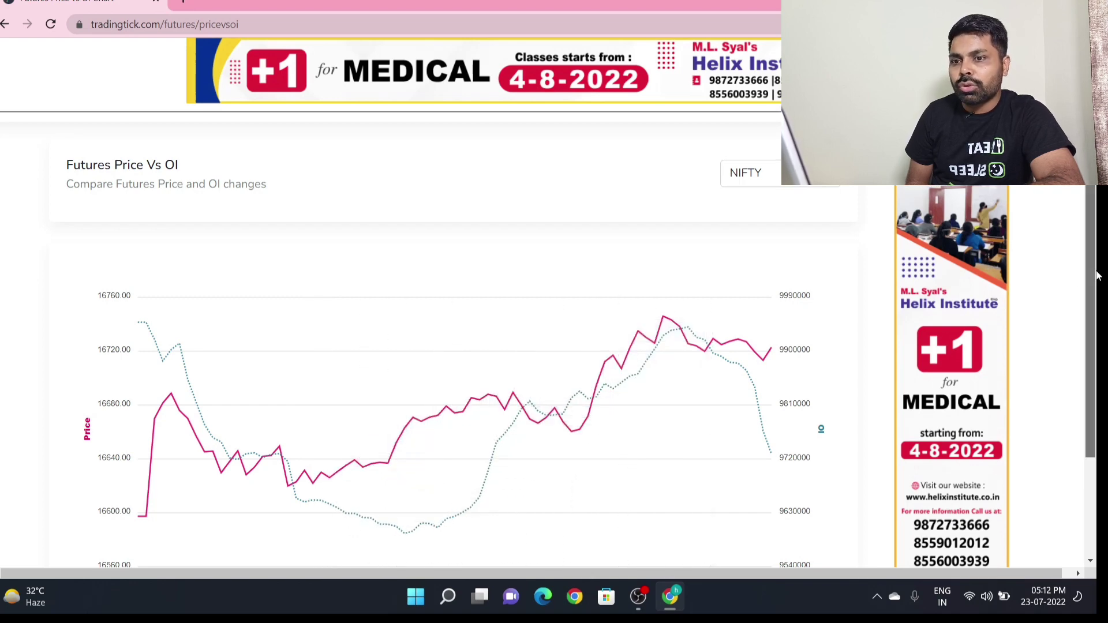
pyautogui.scroll(1, 1098, 210)
pyautogui.moveTo(204, 173)
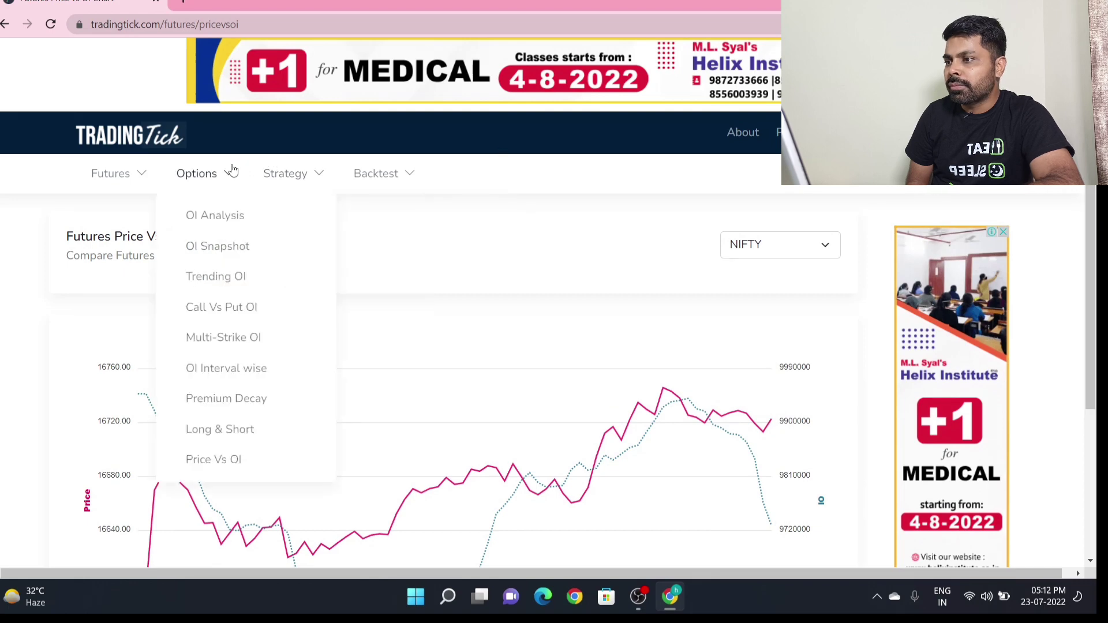
# Open Options OI Analysis and scroll through the NIFTY BANK OI change and overall OI charts
pyautogui.click(227, 221)
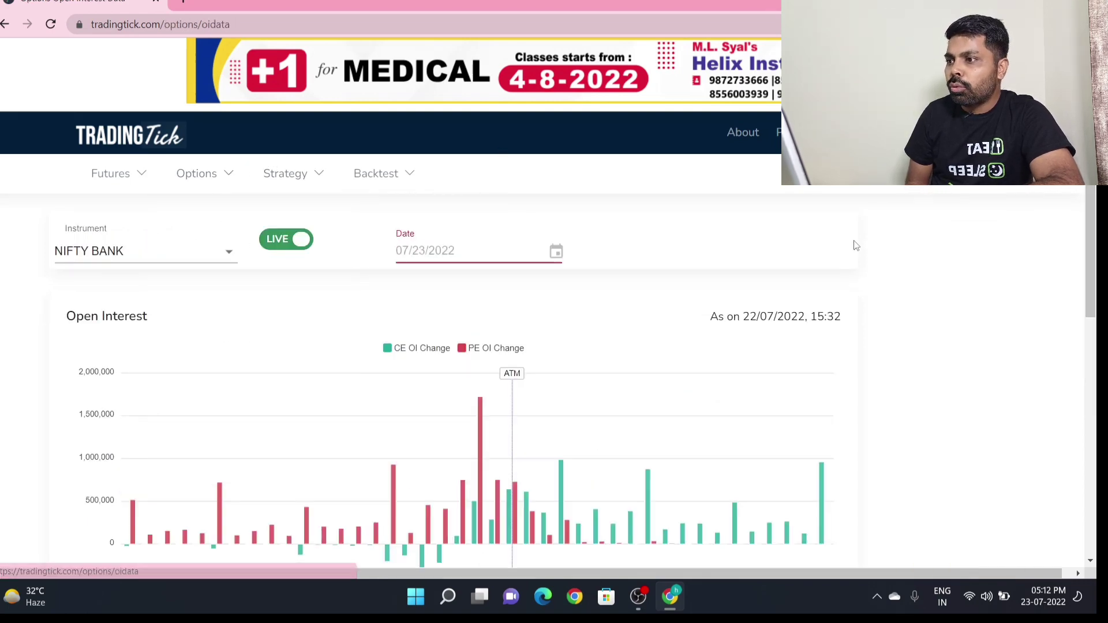
pyautogui.scroll(-2, 397, 162)
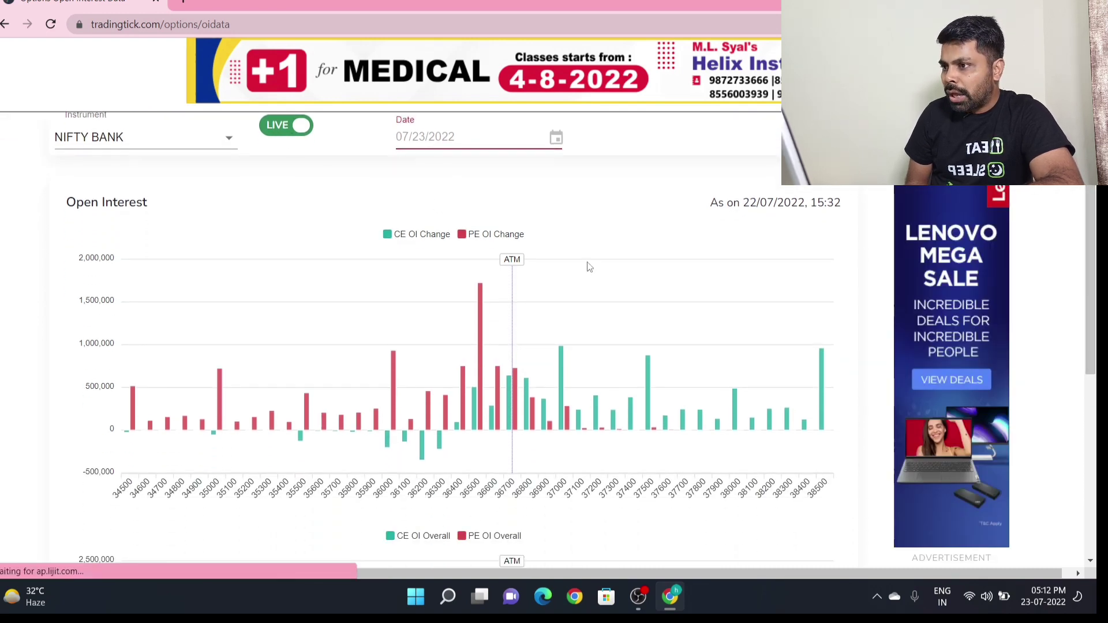
pyautogui.scroll(-1, 1097, 323)
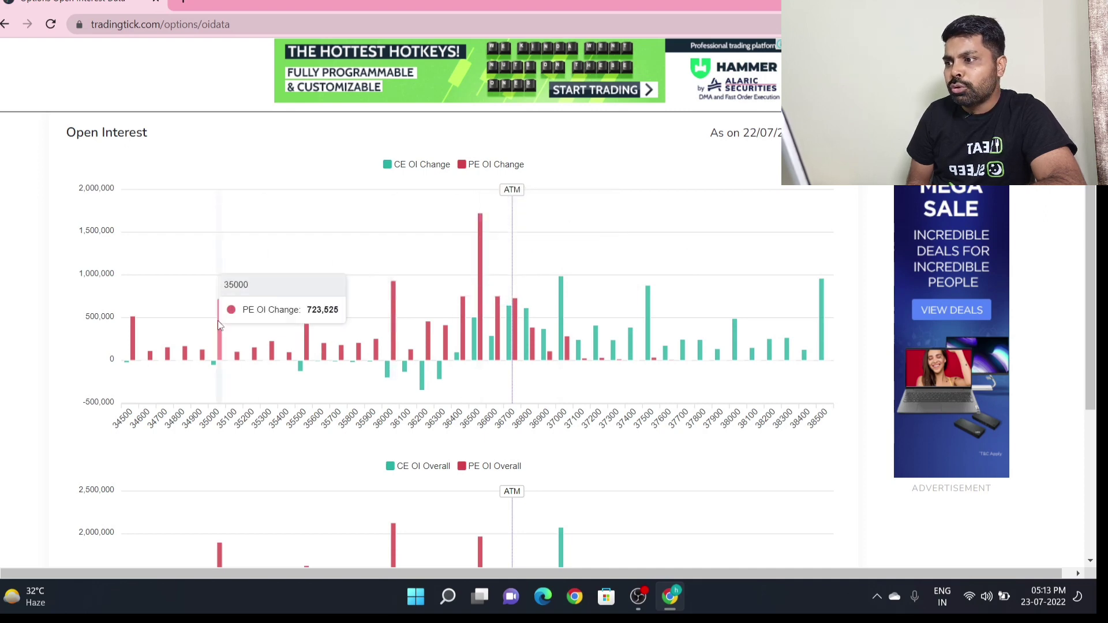
pyautogui.moveTo(560, 389)
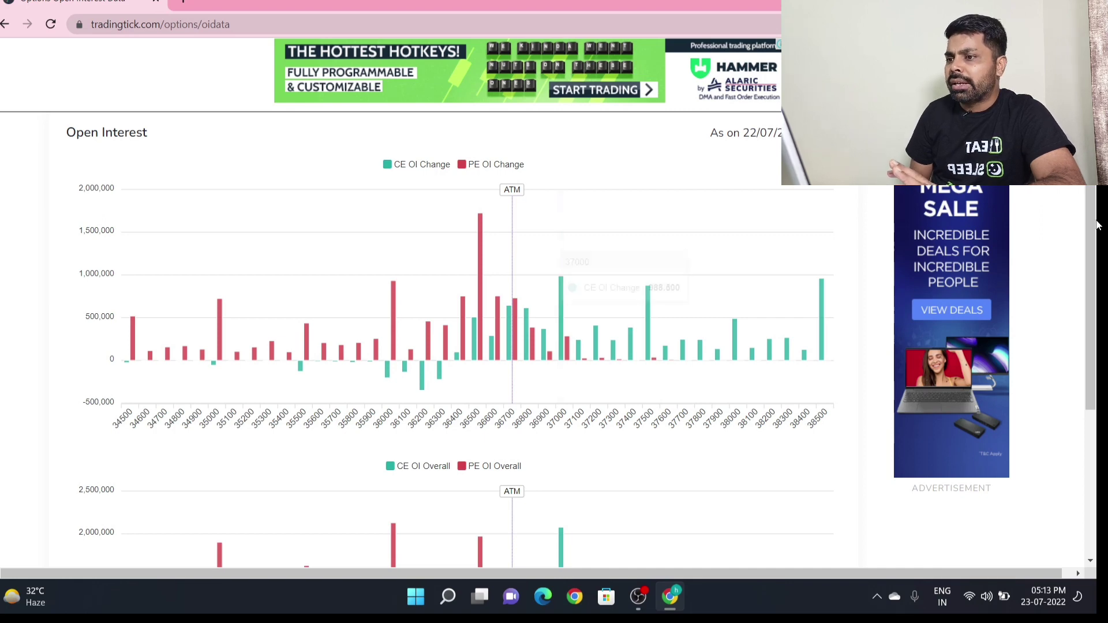
pyautogui.moveTo(1097, 239); pyautogui.dragTo(1098, 301)
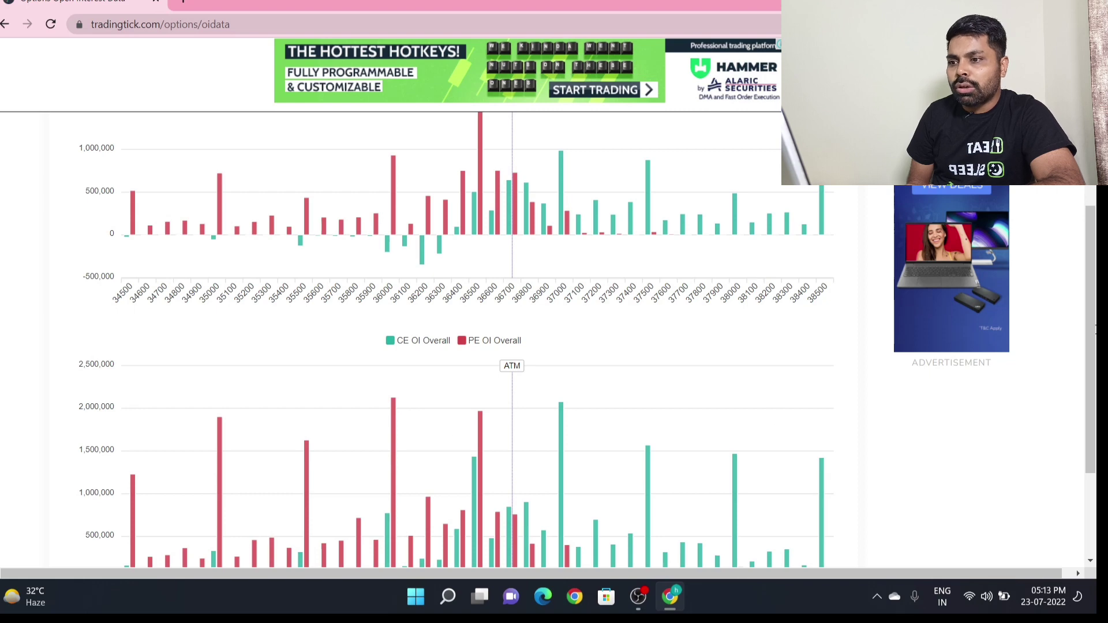
pyautogui.scroll(4, 478, 231)
pyautogui.scroll(1, 478, 173)
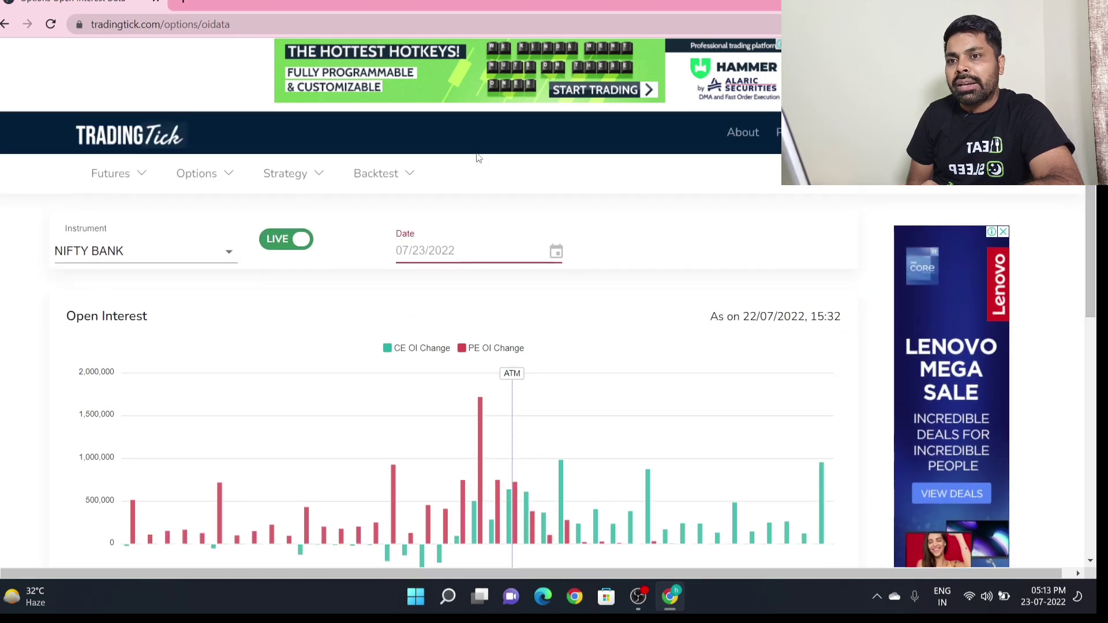
# Open the 3D Open Interest Snapshot chart and scroll over it
pyautogui.moveTo(204, 173)
pyautogui.click(219, 248)
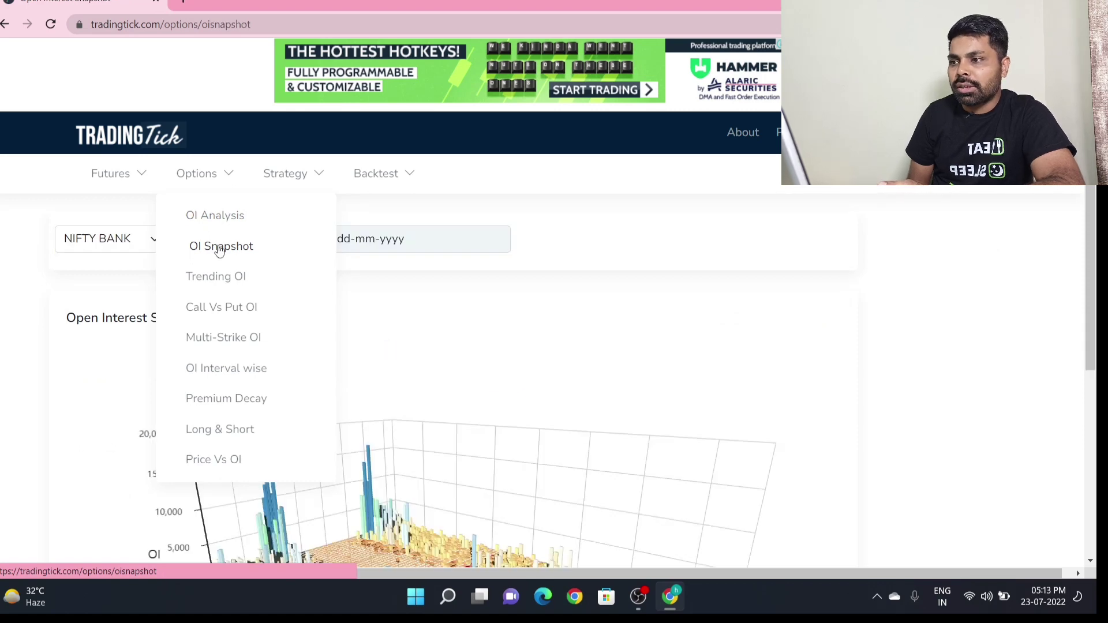
pyautogui.scroll(-2, 1091, 309)
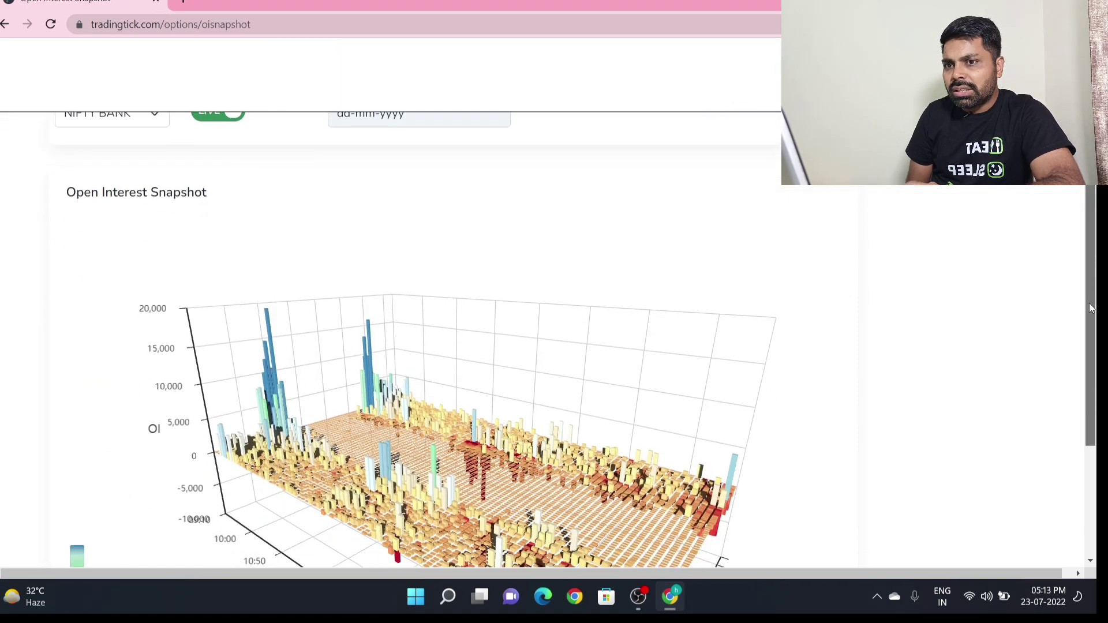
pyautogui.scroll(2, 1096, 231)
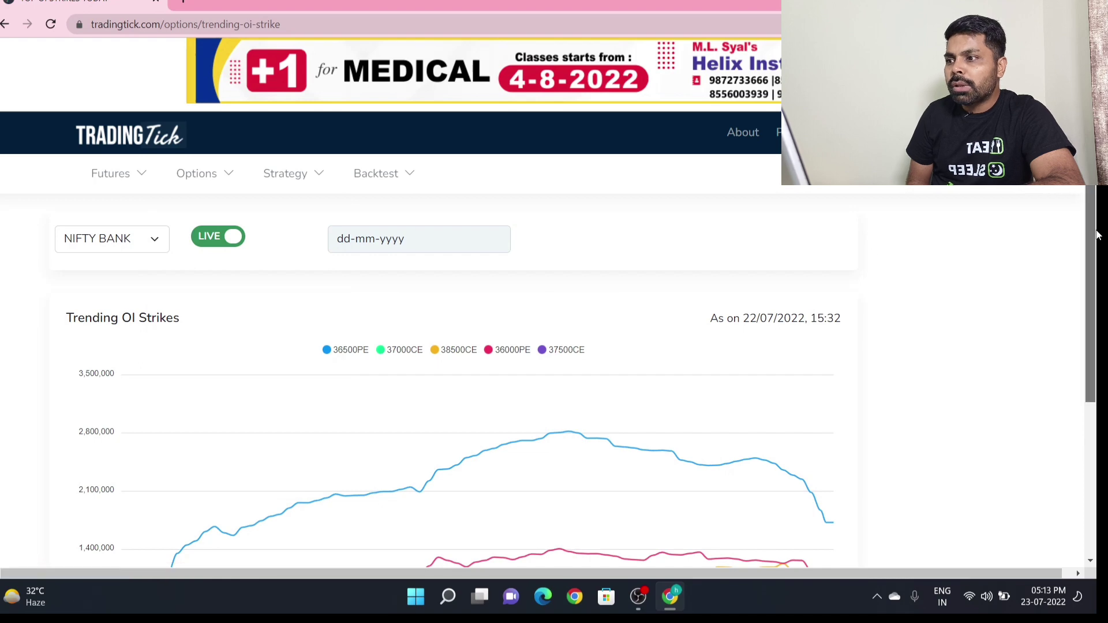
pyautogui.scroll(-2, 1098, 248)
pyautogui.moveTo(1097, 248); pyautogui.dragTo(1090, 293)
pyautogui.scroll(-1, 1085, 320)
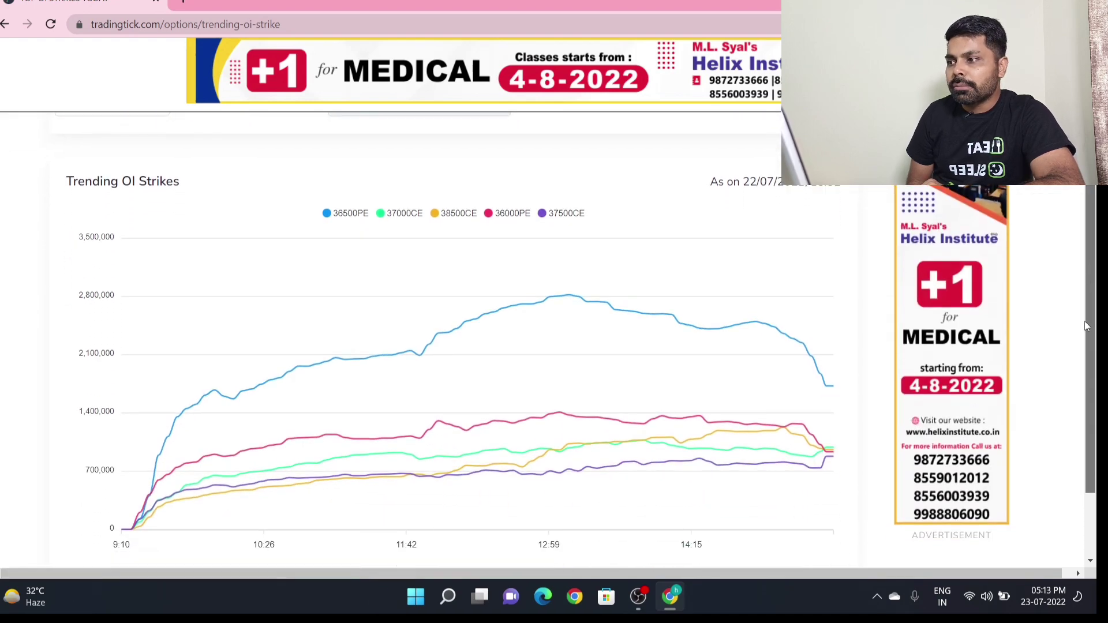
pyautogui.scroll(3, 1087, 335)
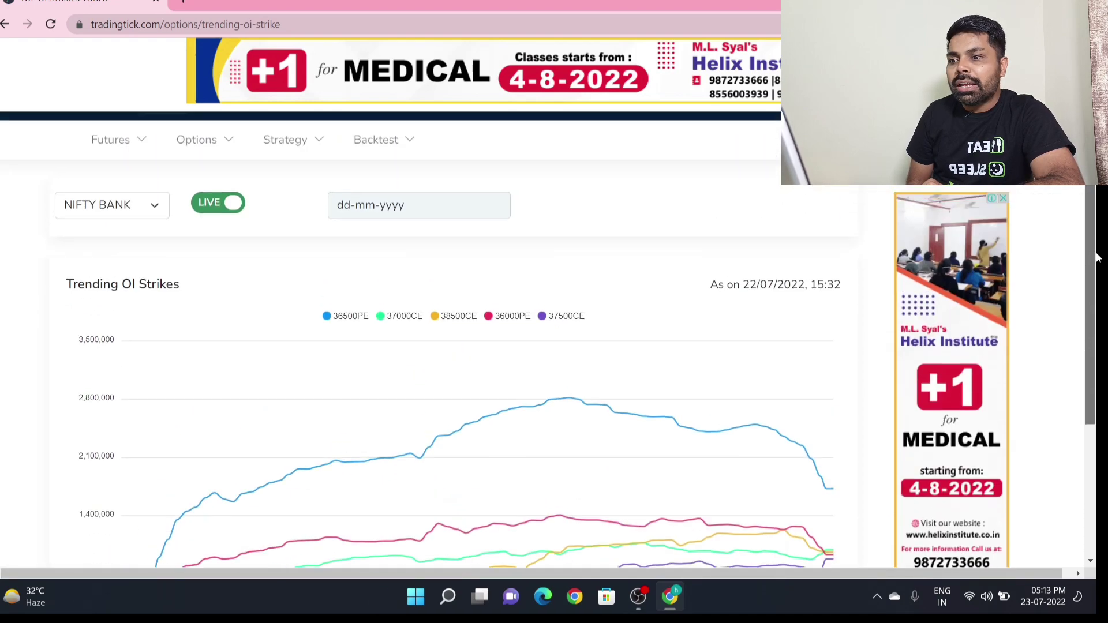
pyautogui.scroll(-2, 1089, 336)
pyautogui.scroll(-1, 1091, 337)
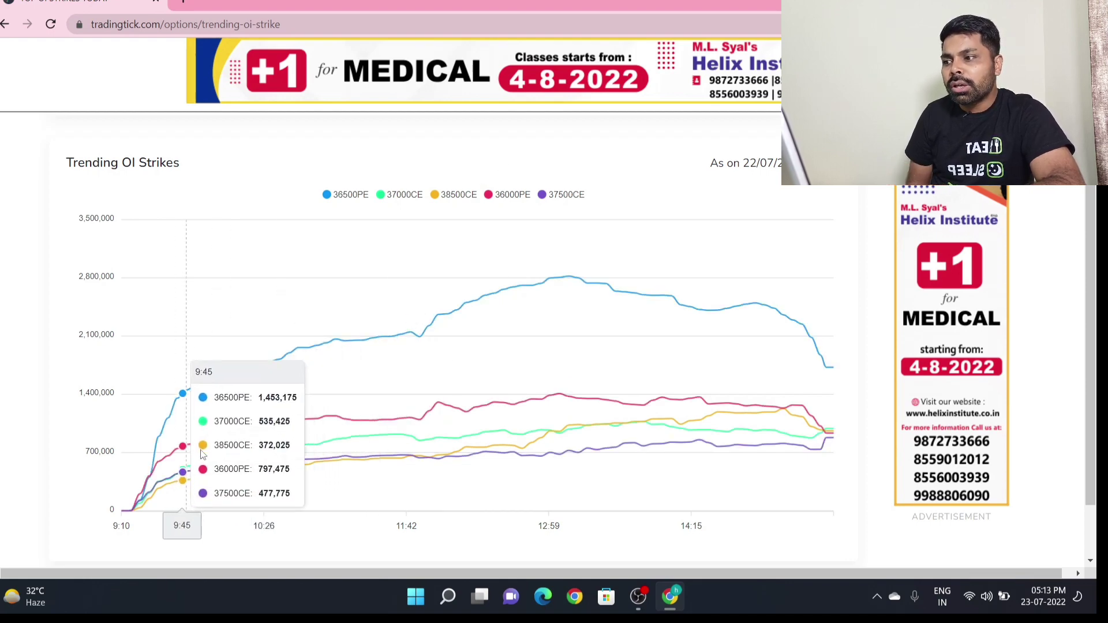
pyautogui.moveTo(572, 371)
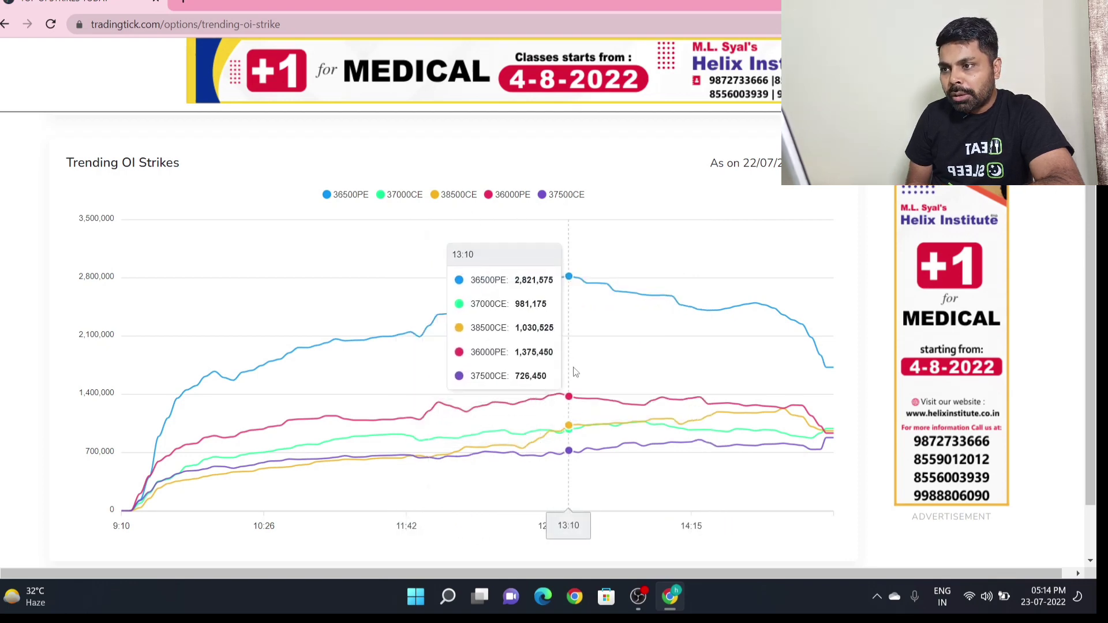
pyautogui.scroll(3, 380, 275)
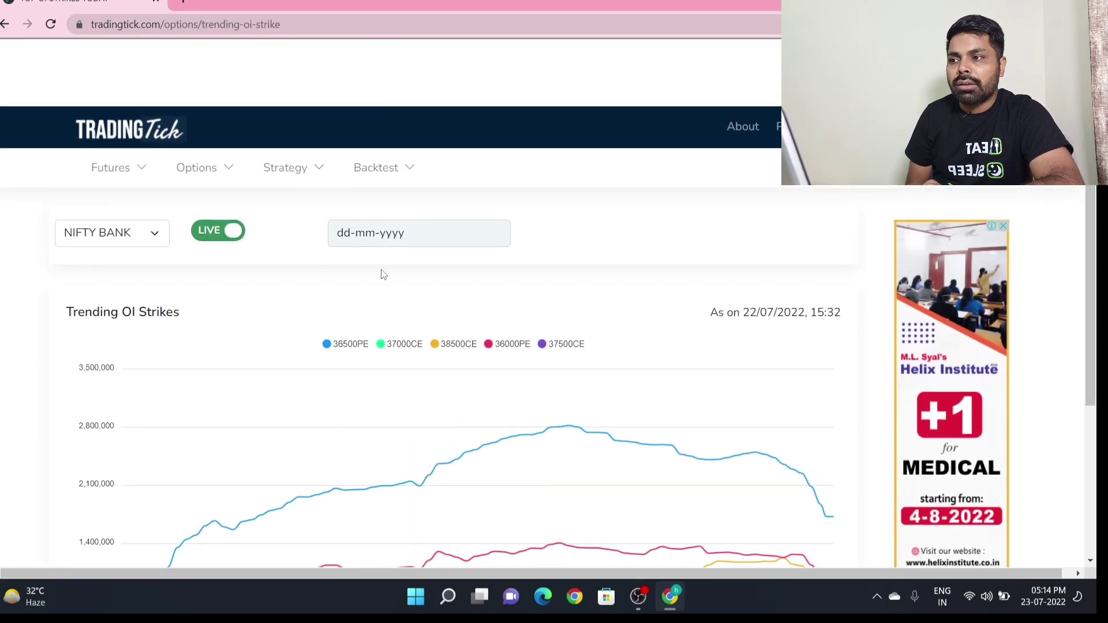
# Bring up the Options page list and scroll over the NIFTY BANK Call Vs Put OI charts
pyautogui.click(226, 172)
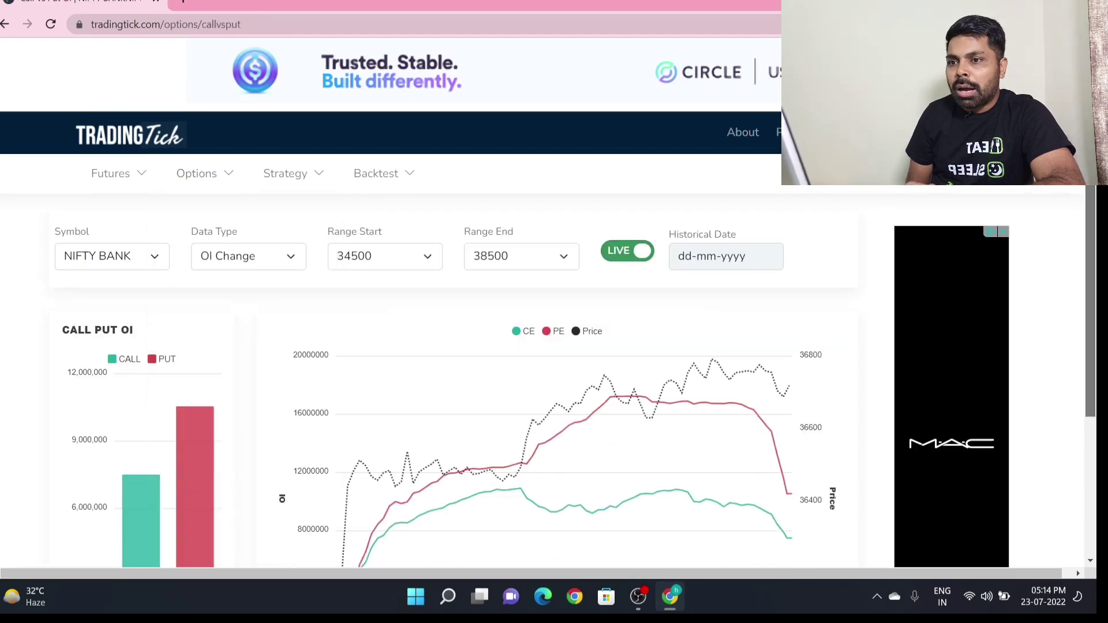
pyautogui.scroll(-2, 1089, 274)
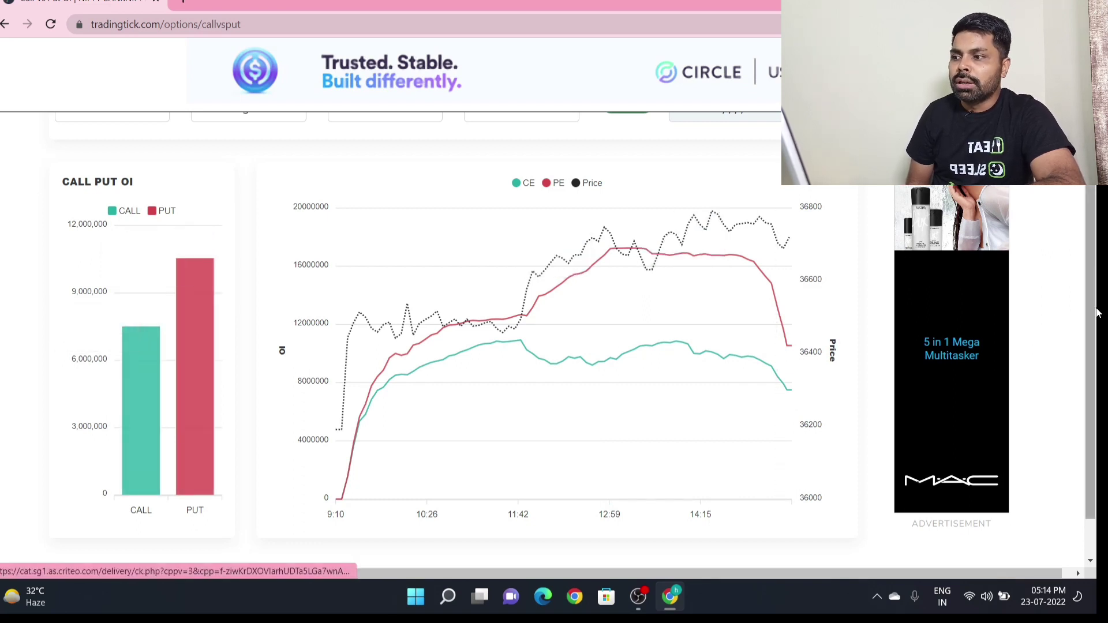
pyautogui.scroll(2, 1098, 312)
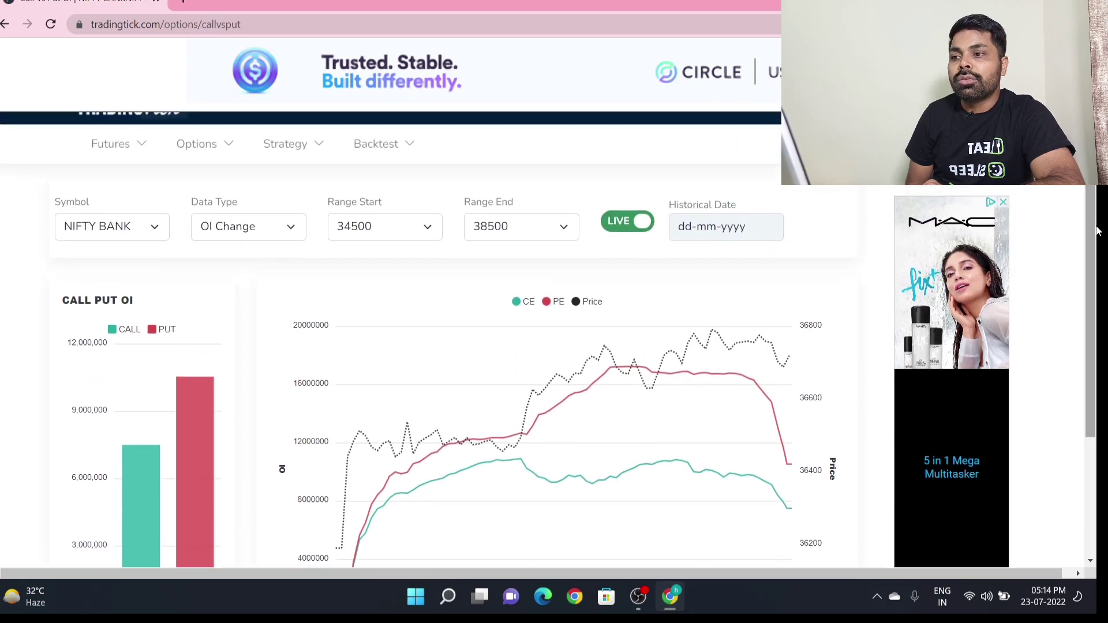
pyautogui.moveTo(198, 144)
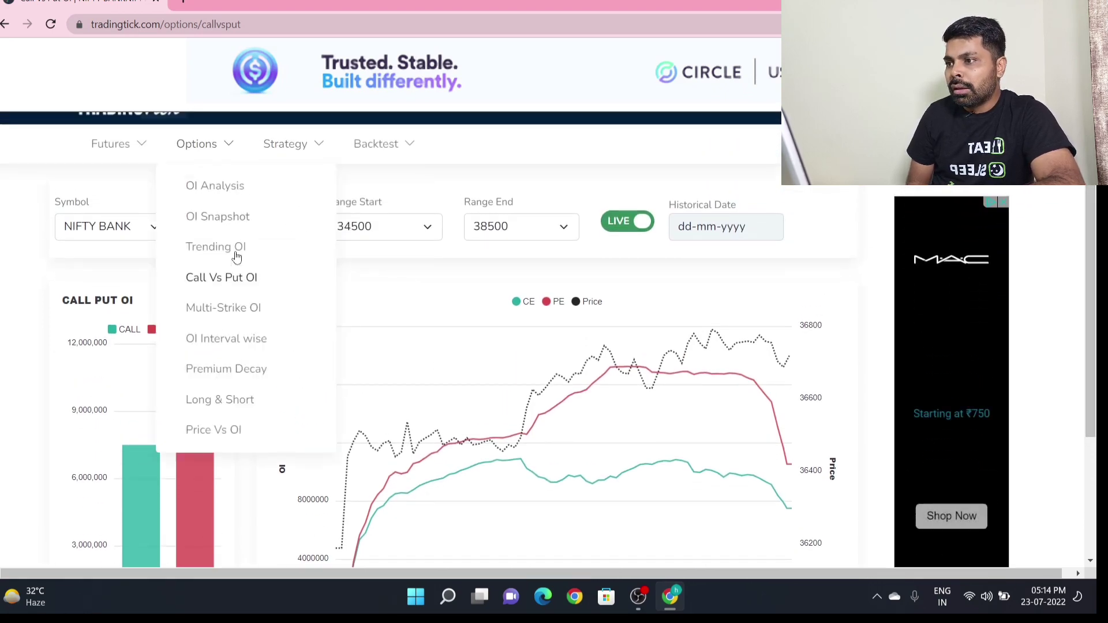
# Open the Multi-Strike OI page and set Strike 1 to 37000CE
pyautogui.click(227, 309)
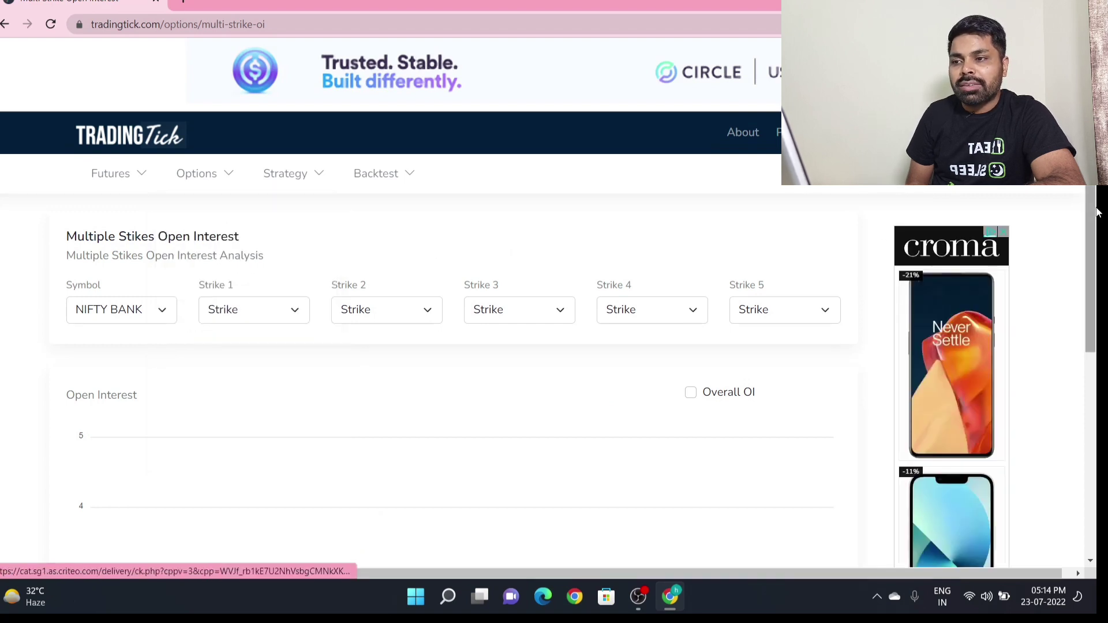
pyautogui.scroll(-2, 453, 176)
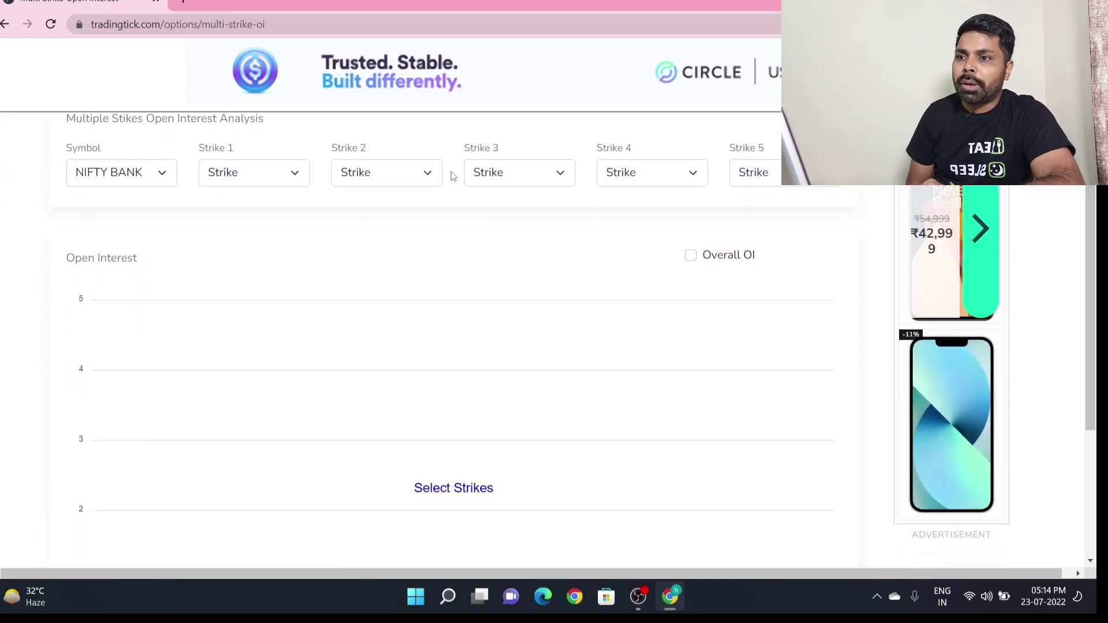
pyautogui.click(242, 182)
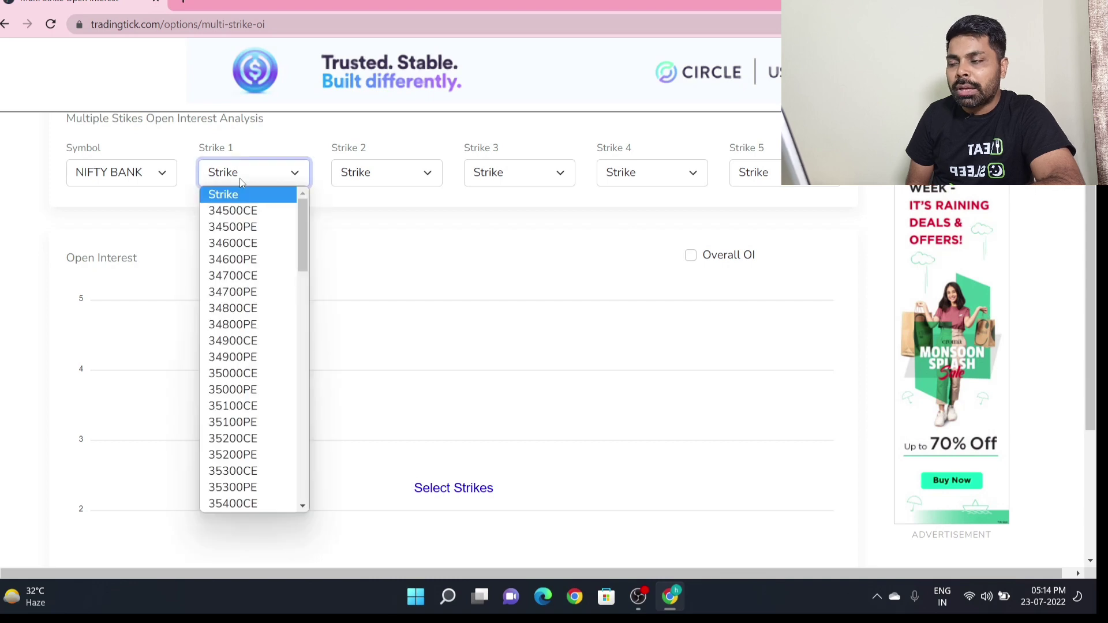
pyautogui.scroll(-2, 299, 387)
pyautogui.scroll(-4, 299, 388)
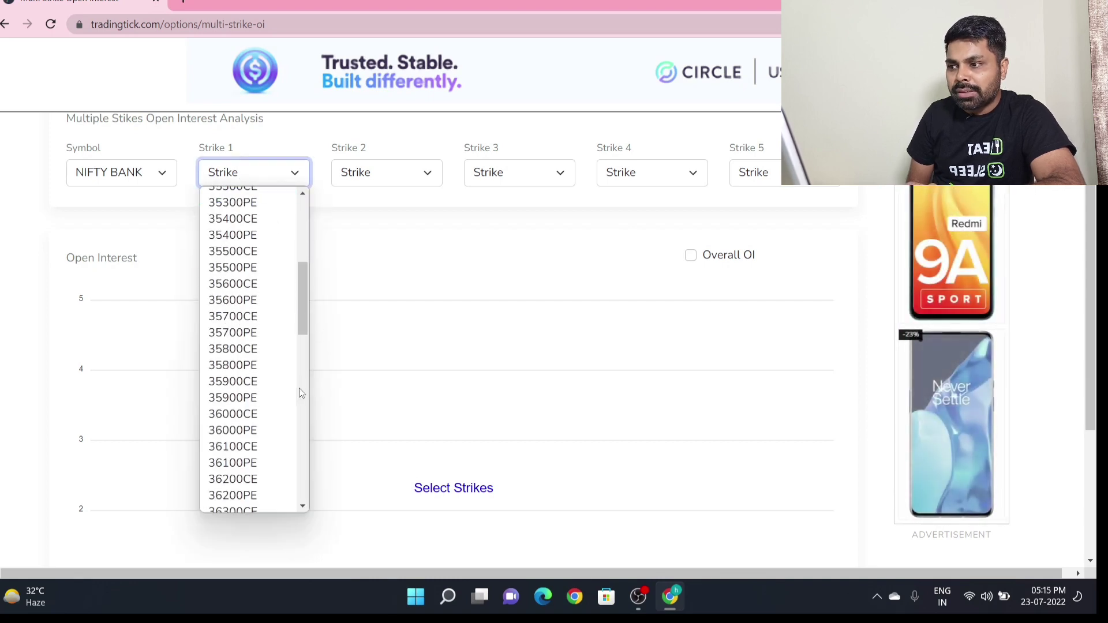
pyautogui.scroll(-5, 299, 388)
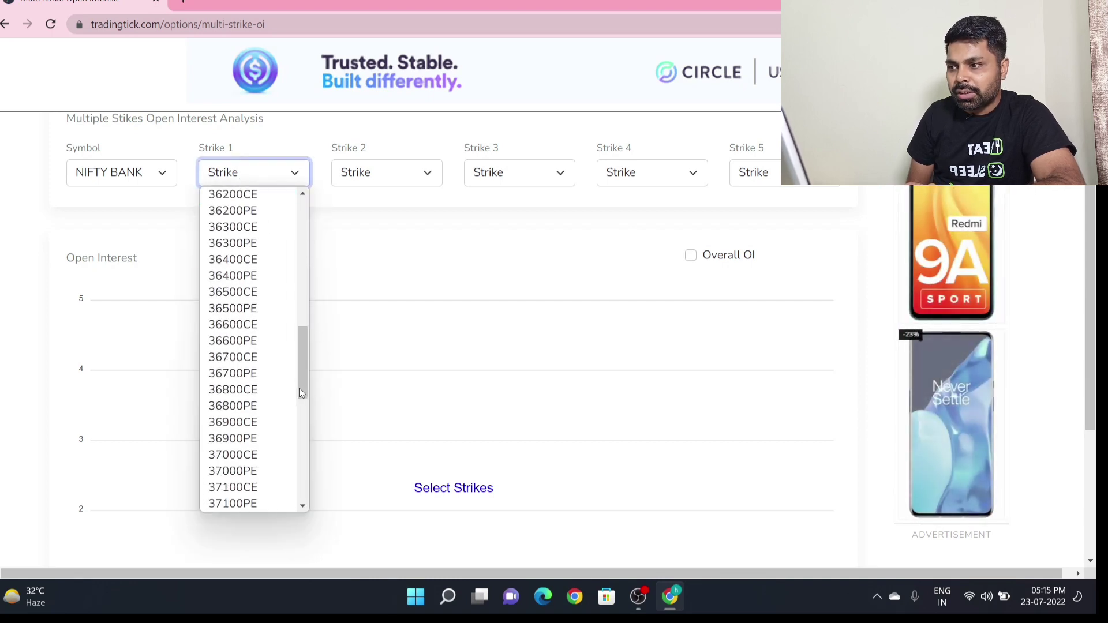
pyautogui.click(243, 454)
# Set Strike 2 to 37000PE, replacing the initial 35000CE pick
pyautogui.click(383, 173)
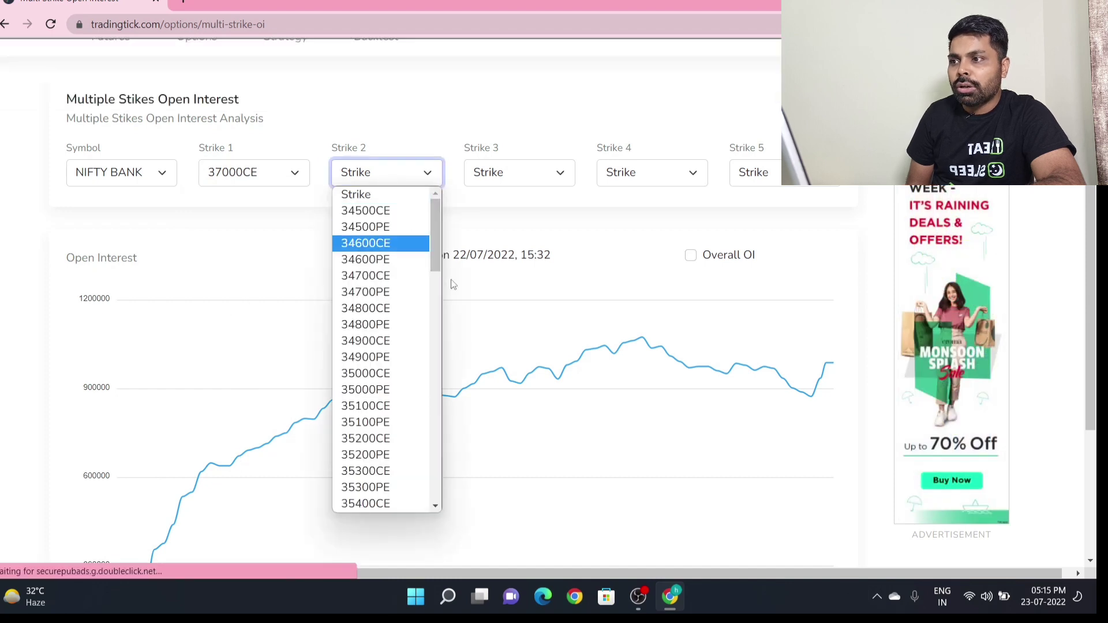
pyautogui.click(404, 375)
pyautogui.click(415, 173)
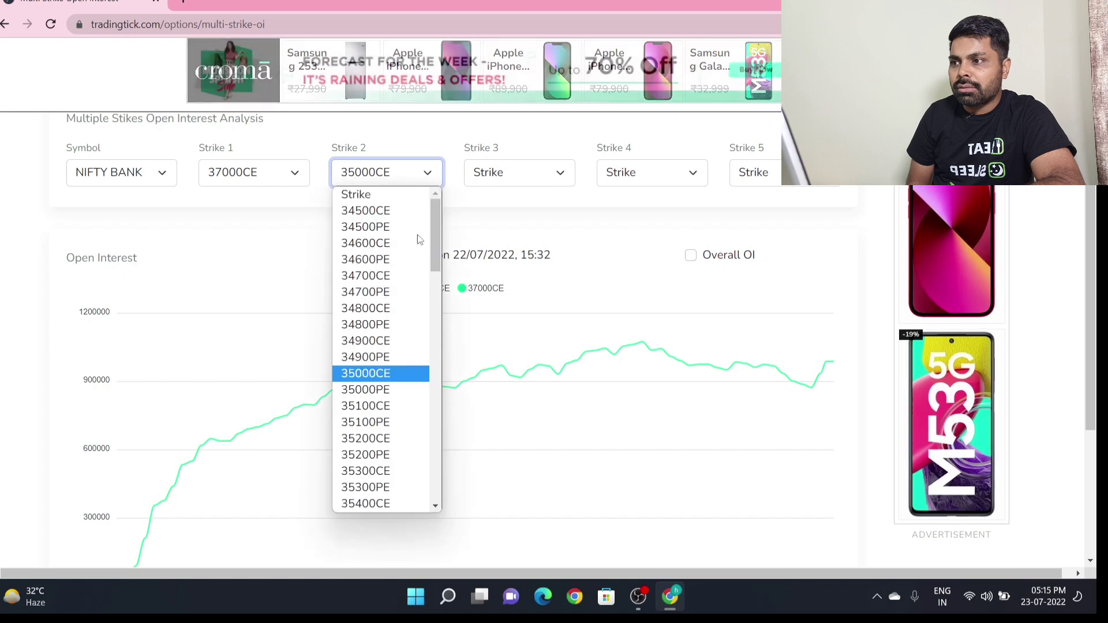
pyautogui.click(437, 477)
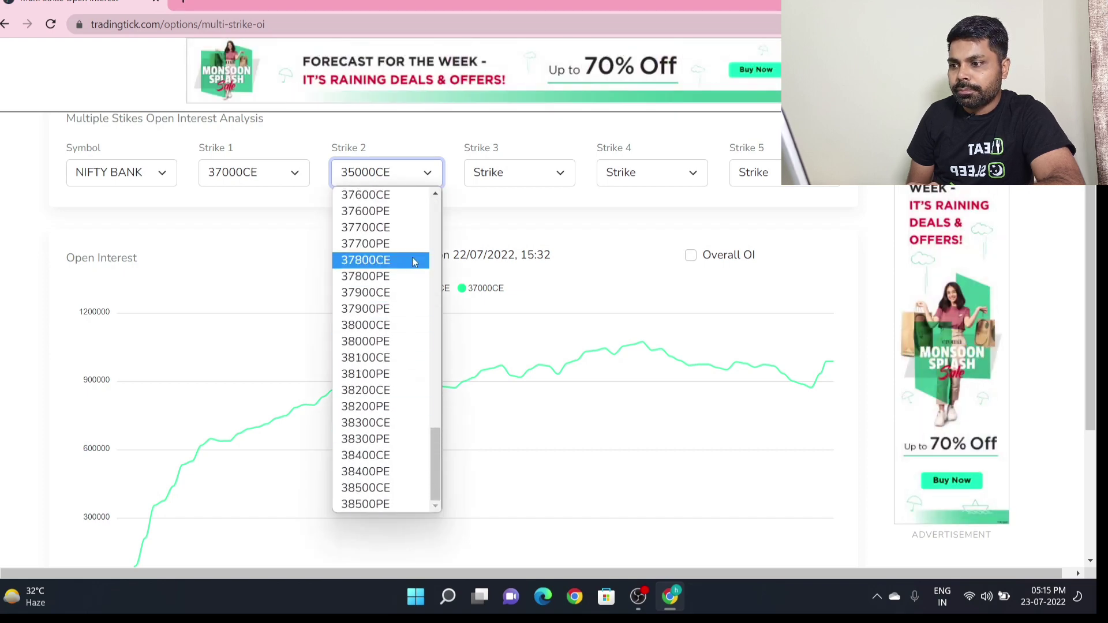
pyautogui.scroll(5, 392, 277)
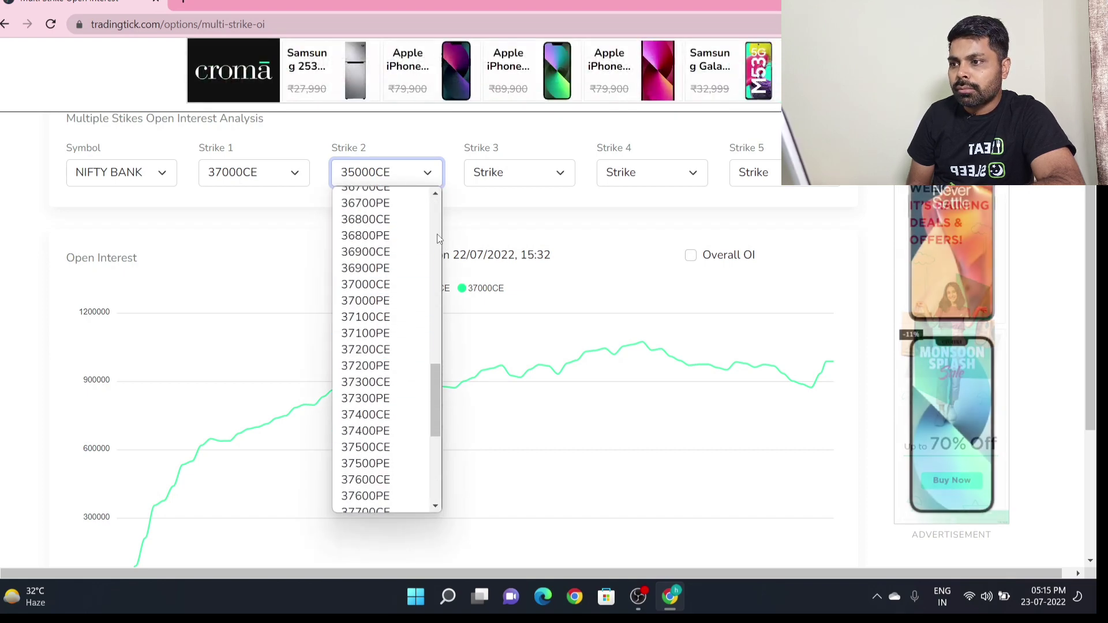
pyautogui.click(378, 301)
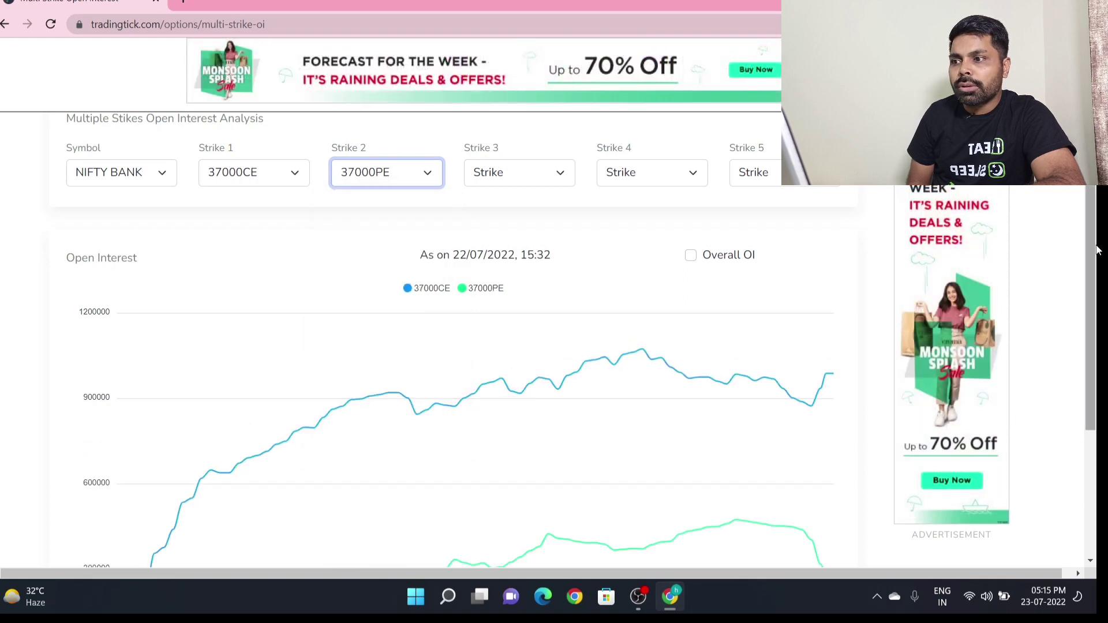
pyautogui.scroll(-1, 1097, 249)
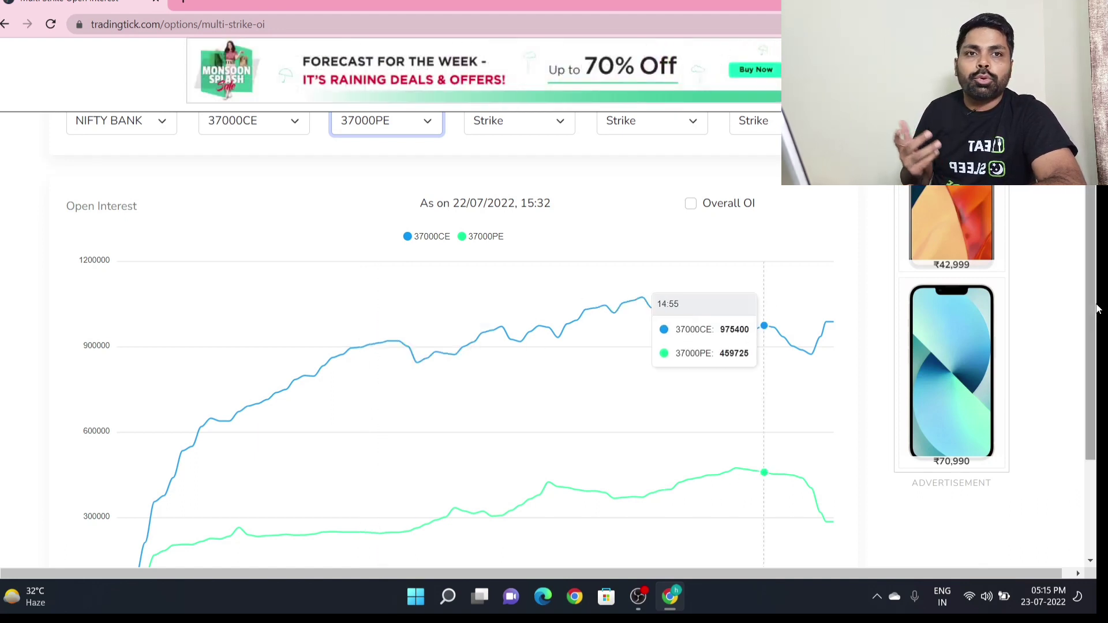
pyautogui.scroll(3, 1097, 301)
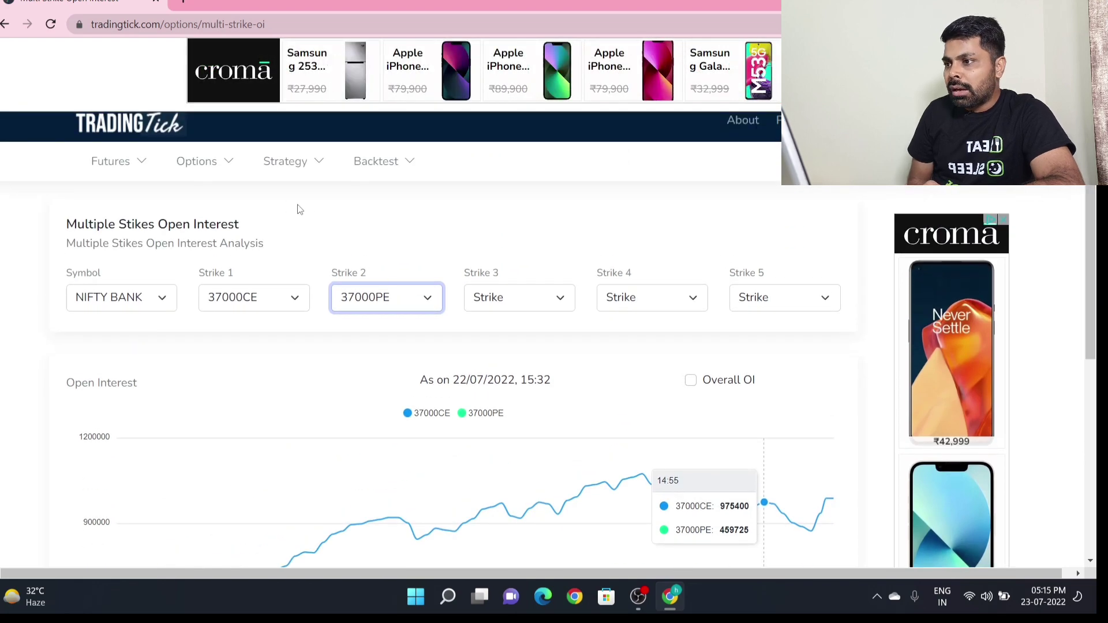
# Open OI Interval wise and scroll through the 15 Min, 60 Min and Day gainer and loser charts
pyautogui.click(226, 163)
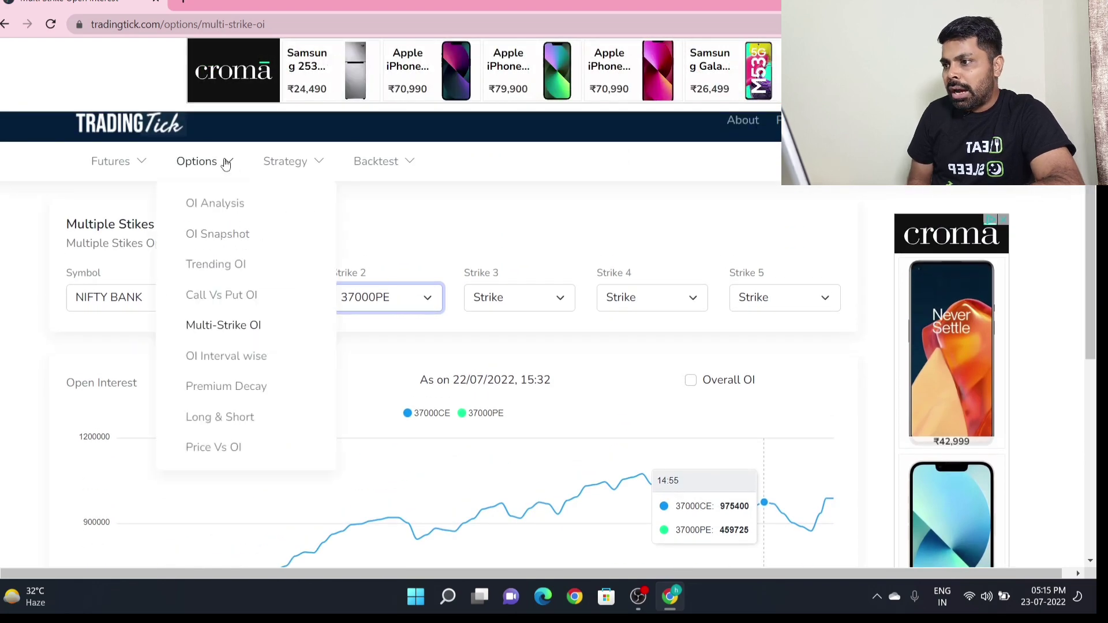
pyautogui.click(231, 358)
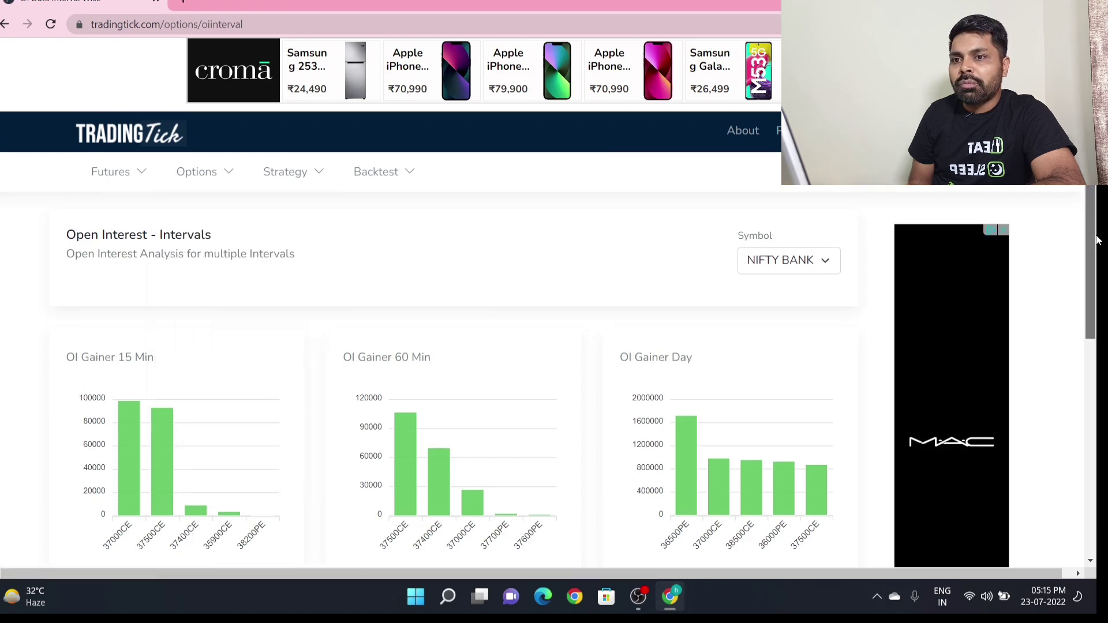
pyautogui.scroll(-2, 714, 320)
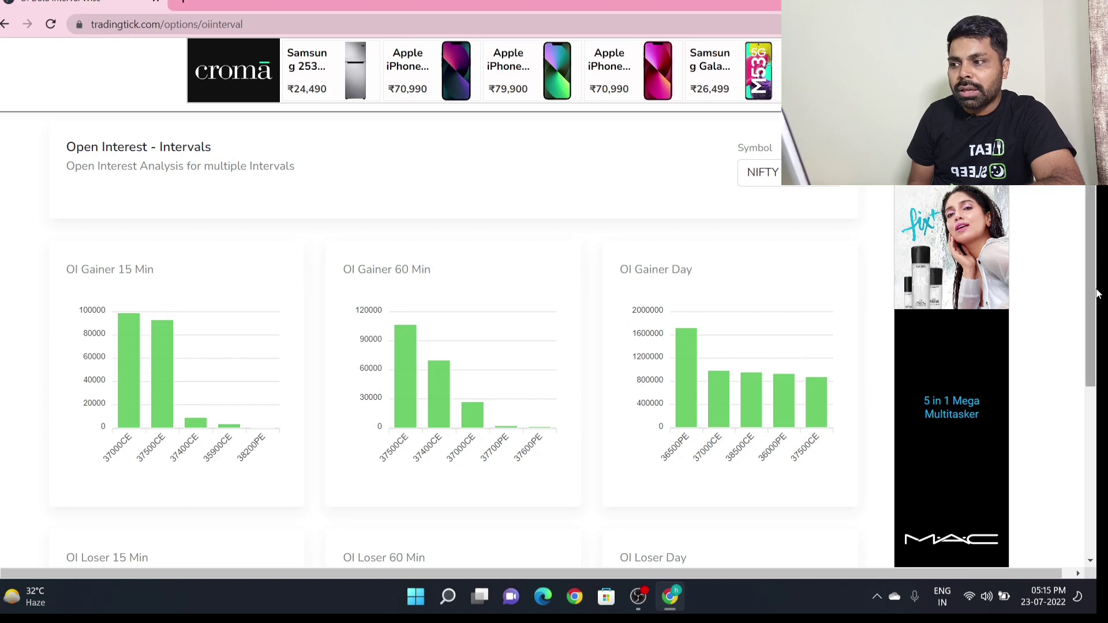
pyautogui.scroll(-2, 1098, 294)
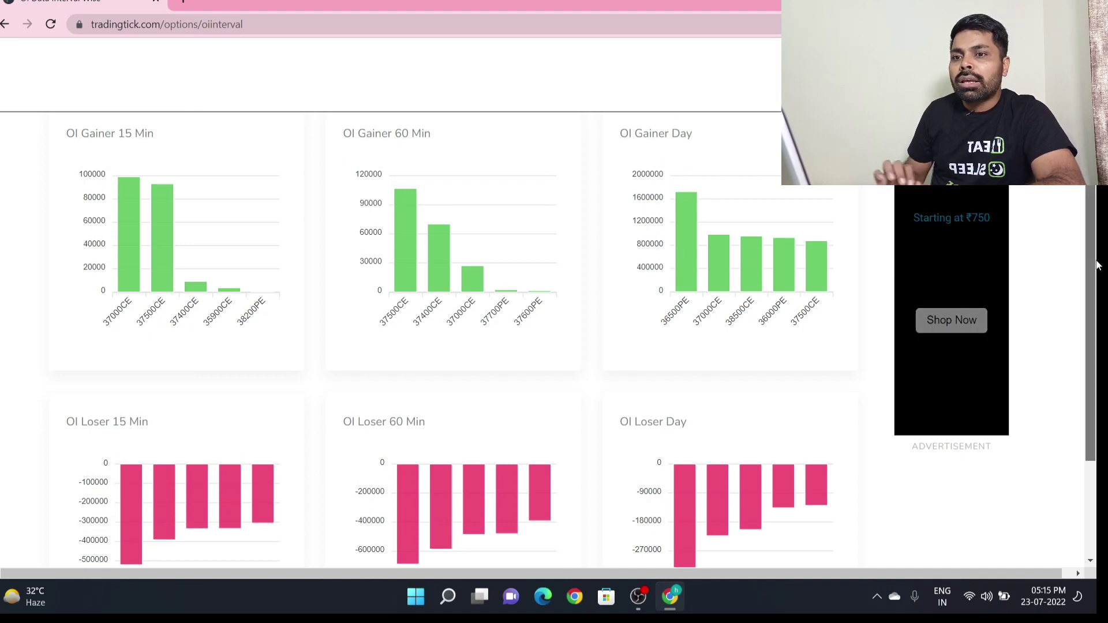
pyautogui.scroll(1, 1098, 218)
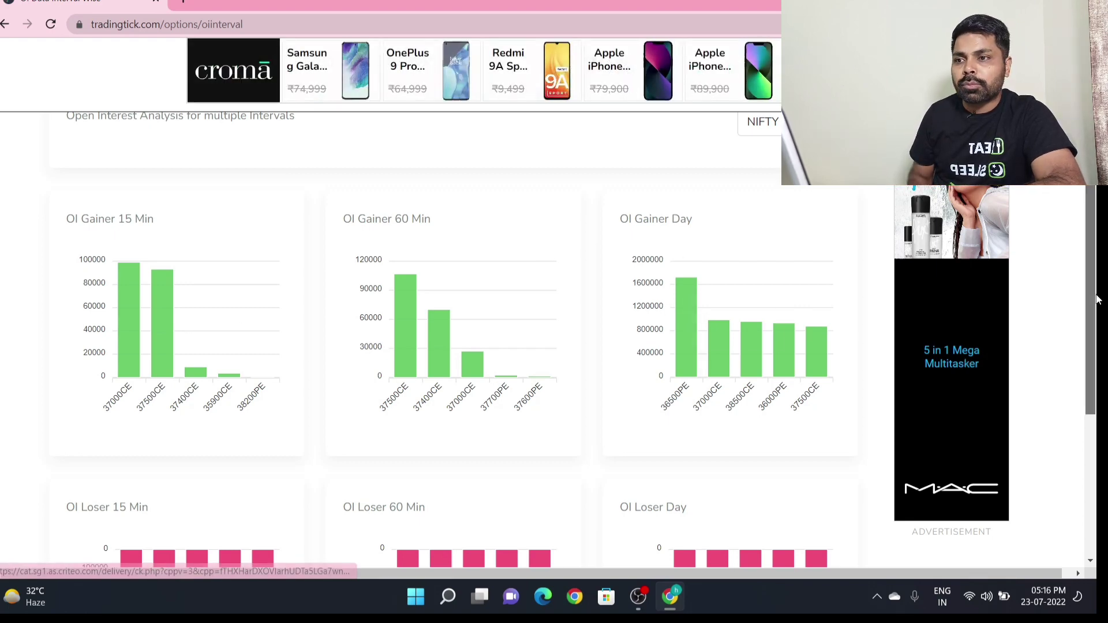
pyautogui.scroll(2, 307, 184)
pyautogui.click(199, 163)
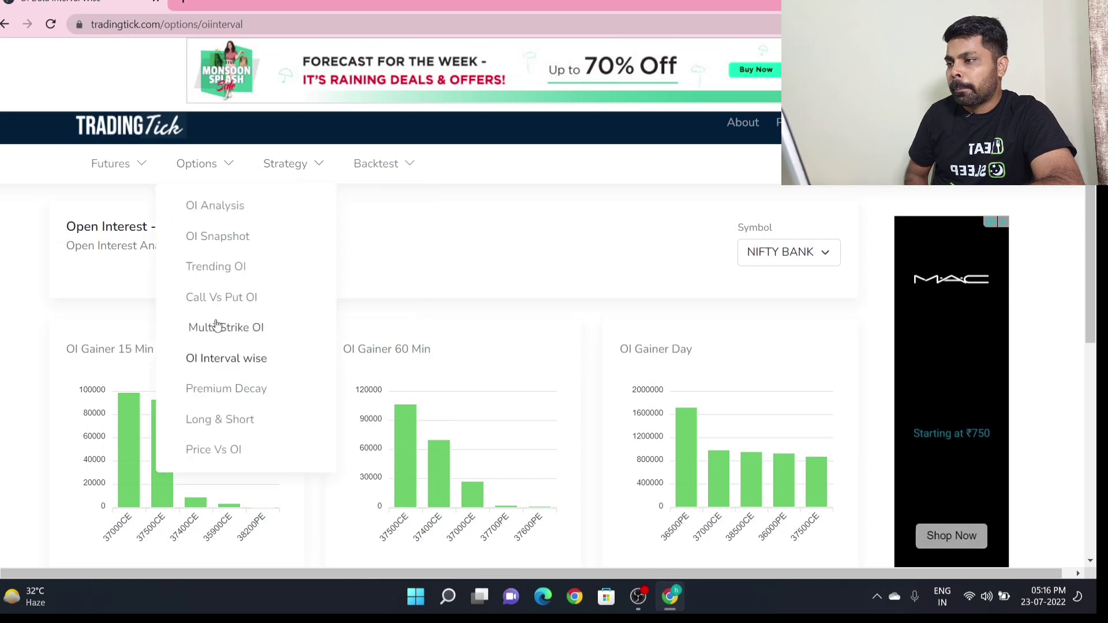
# Open the Premium Decay chart and scroll over it
pyautogui.click(235, 393)
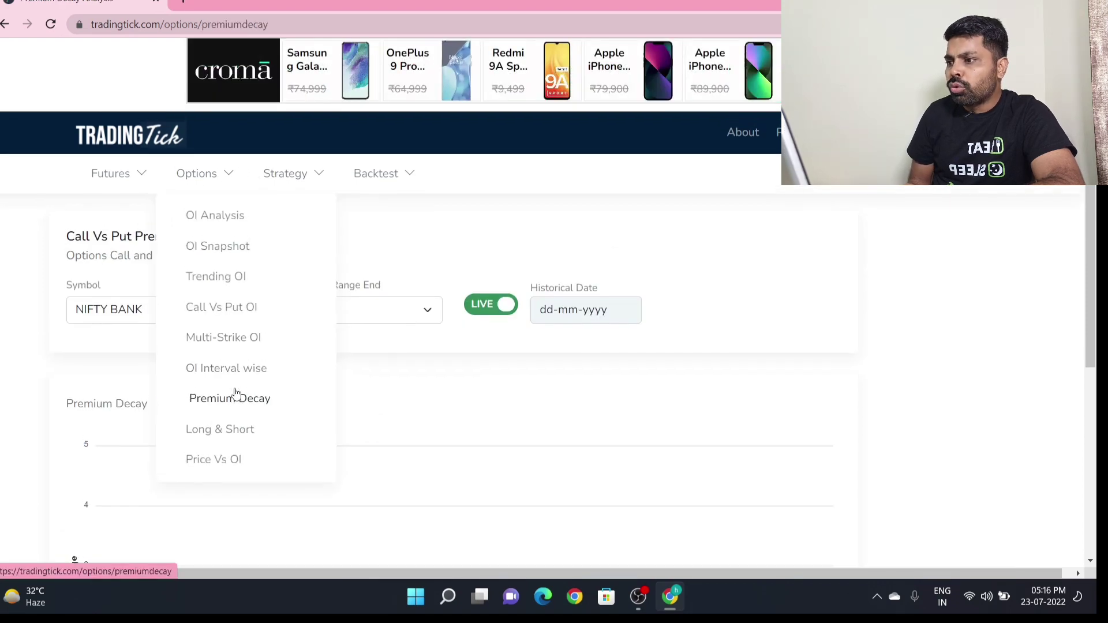
pyautogui.scroll(-3, 1037, 297)
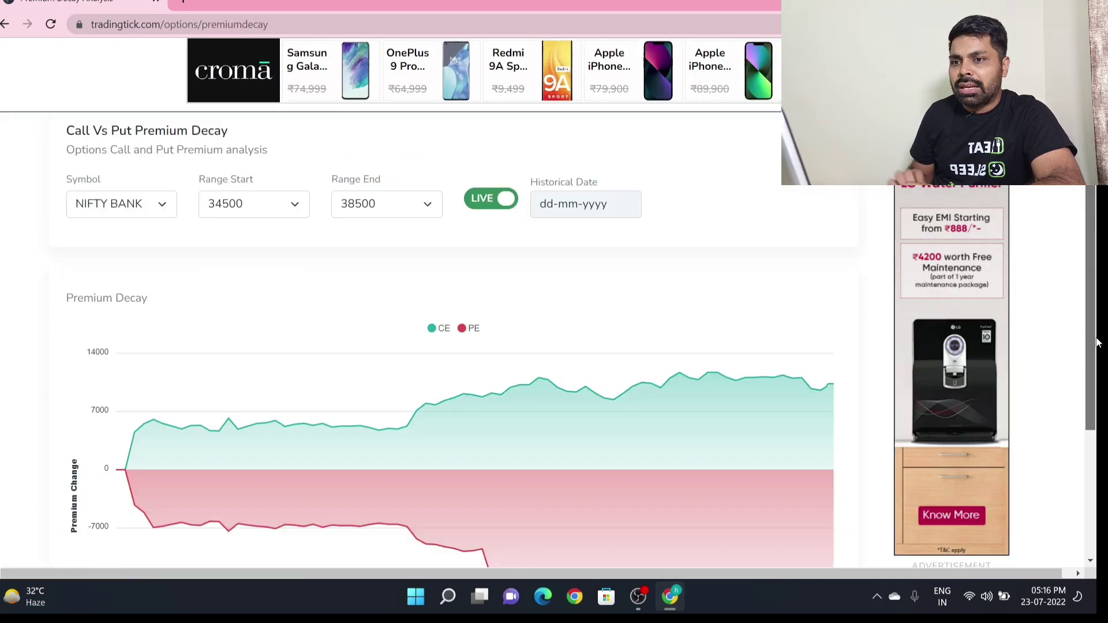
pyautogui.scroll(2, 1096, 294)
pyautogui.moveTo(1097, 293); pyautogui.dragTo(1098, 238)
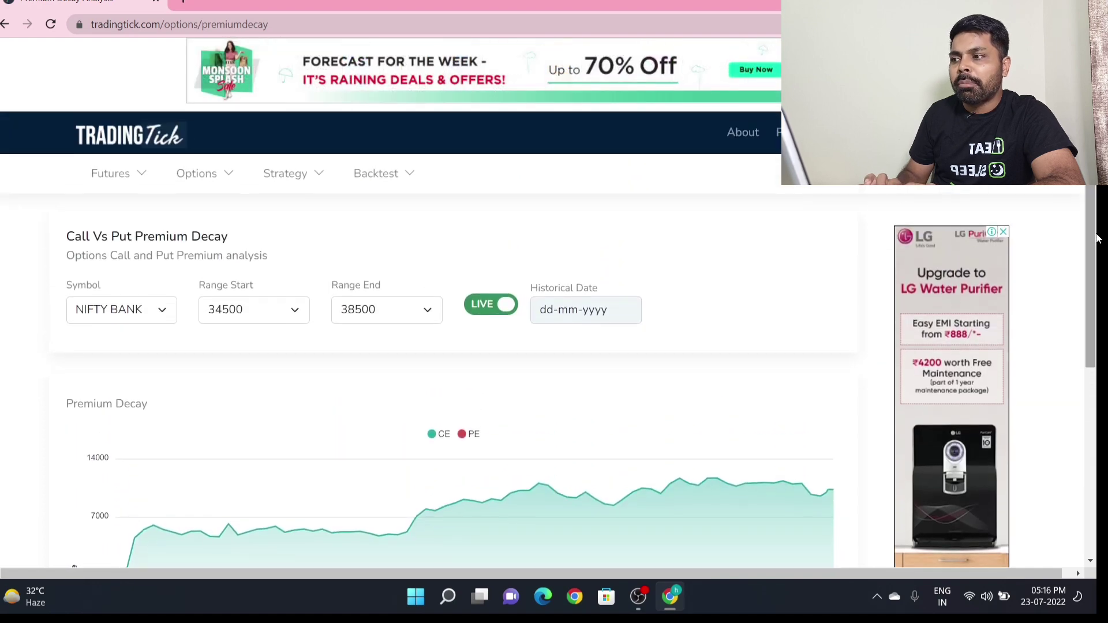
pyautogui.moveTo(196, 173)
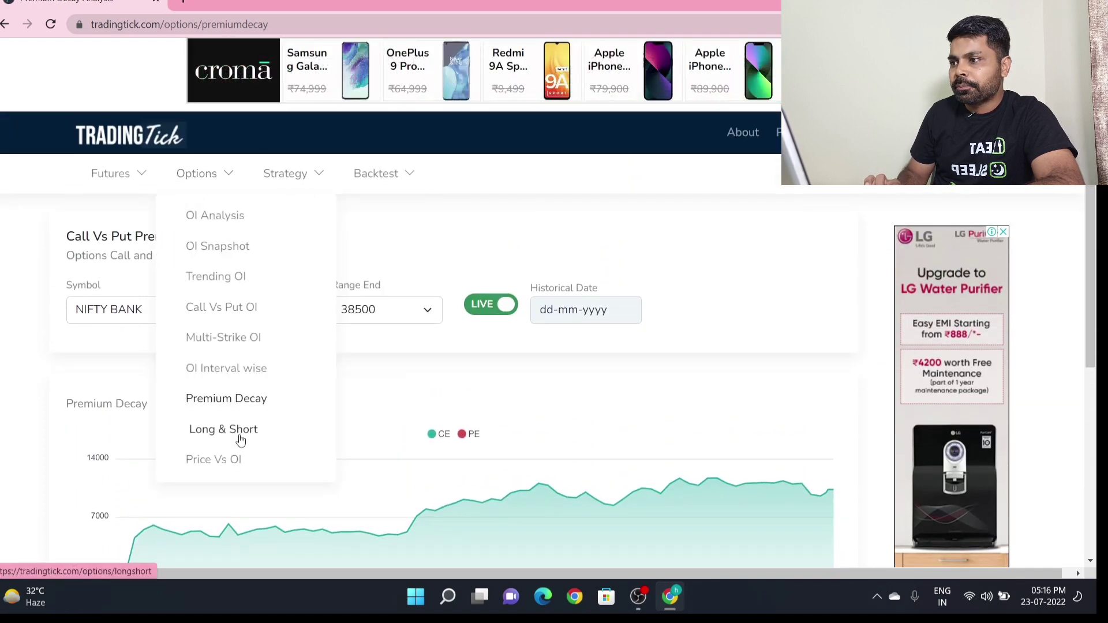
# Load the Long & Short table for the NIFTY BANK 37100CE strike
pyautogui.click(240, 439)
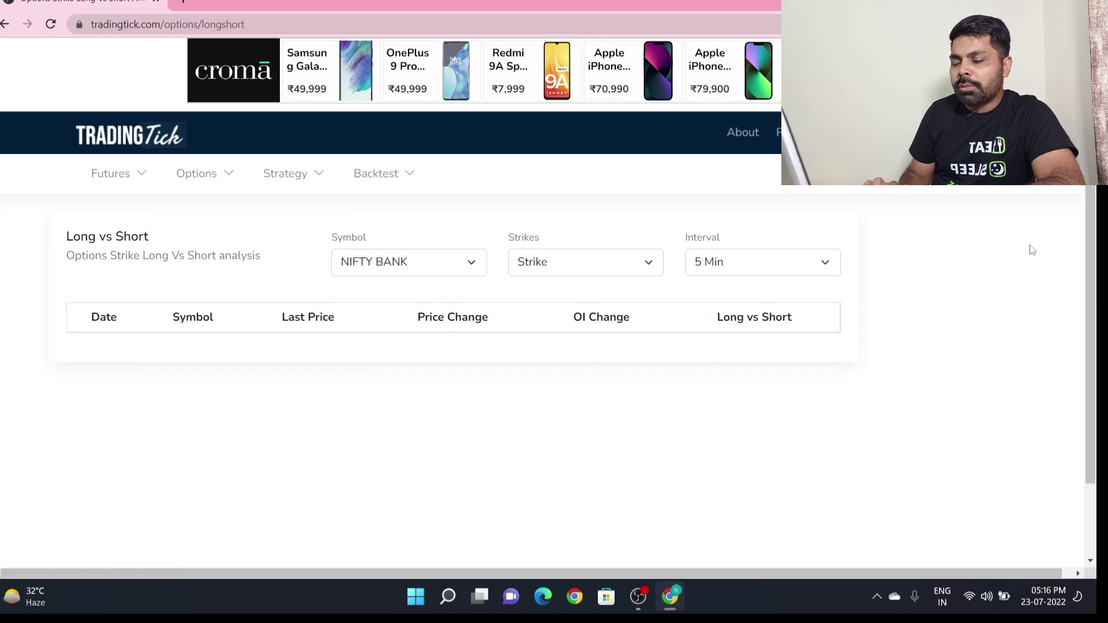
pyautogui.scroll(-2, 1097, 306)
pyautogui.moveTo(1097, 306); pyautogui.dragTo(1088, 252)
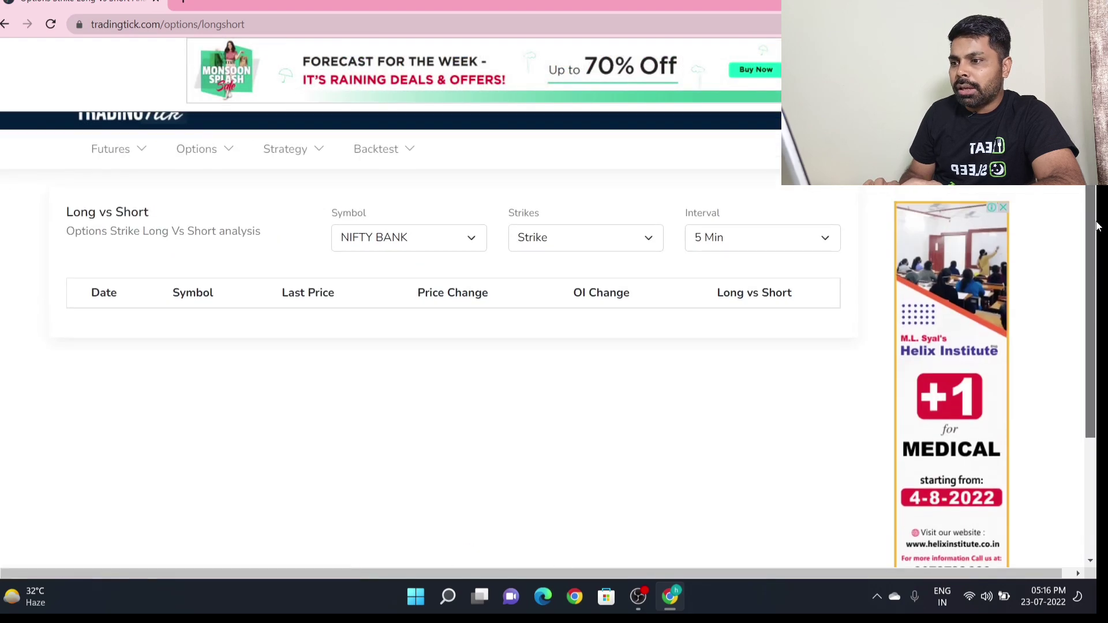
pyautogui.click(575, 205)
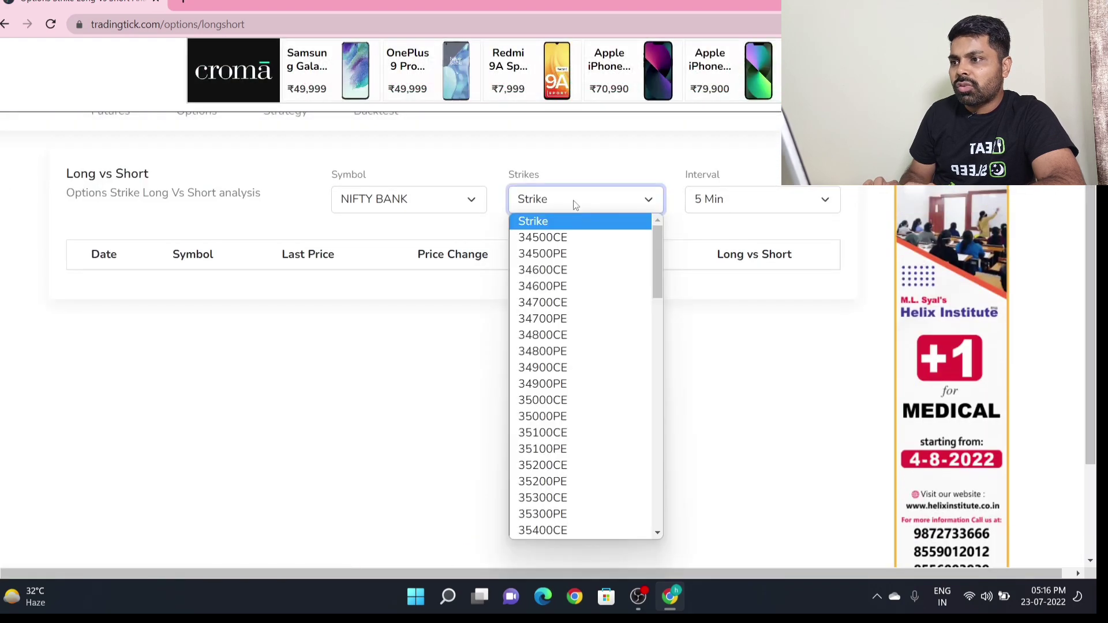
pyautogui.click(662, 506)
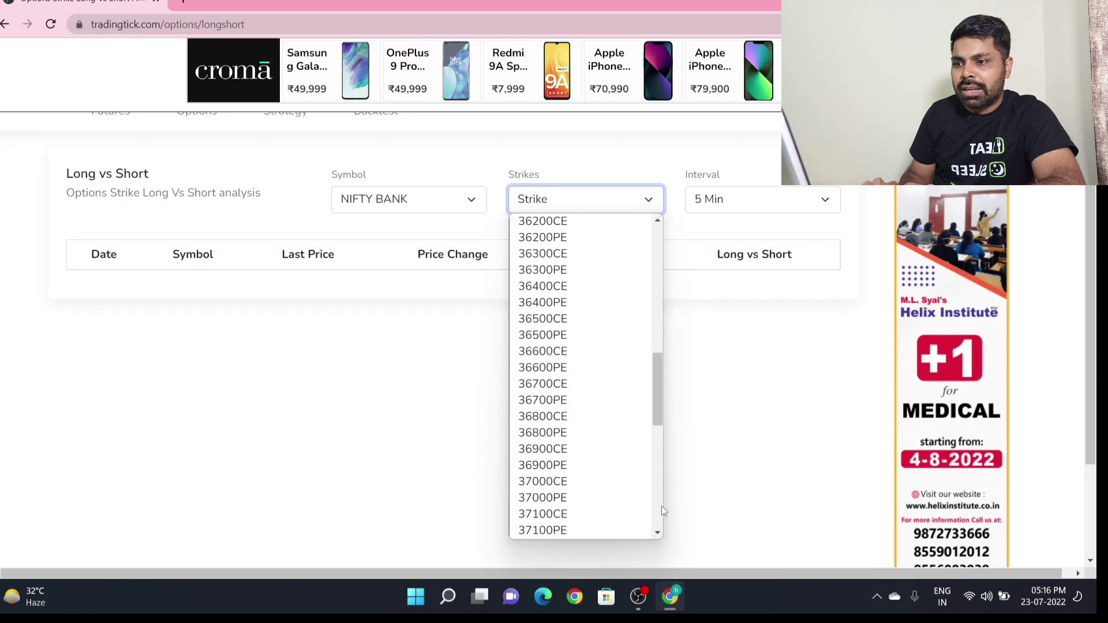
pyautogui.click(563, 229)
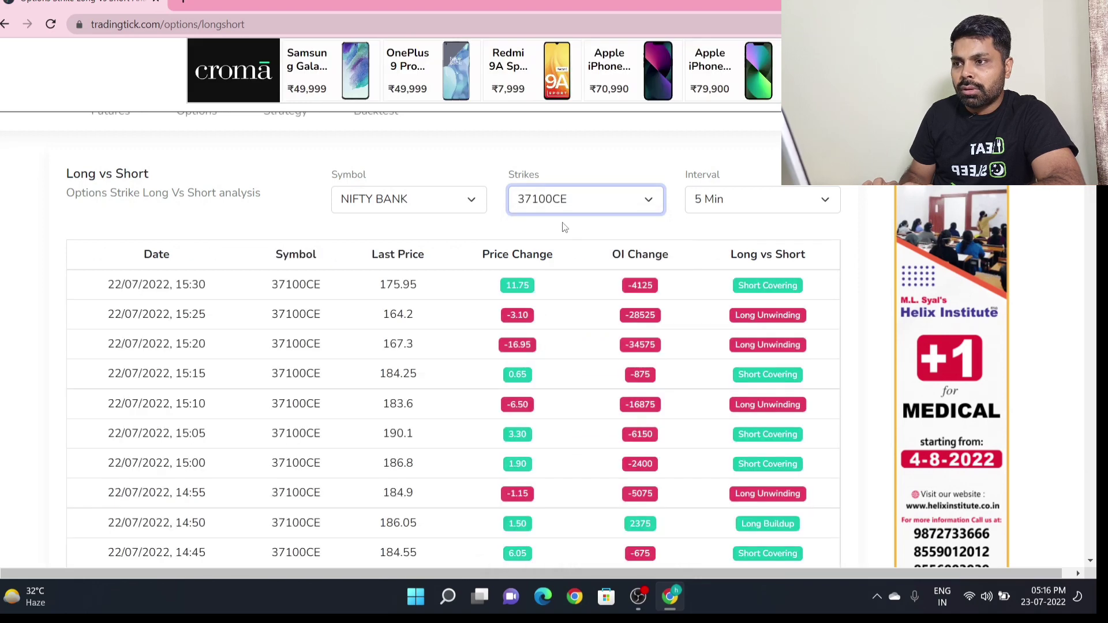
pyautogui.scroll(-2, 453, 347)
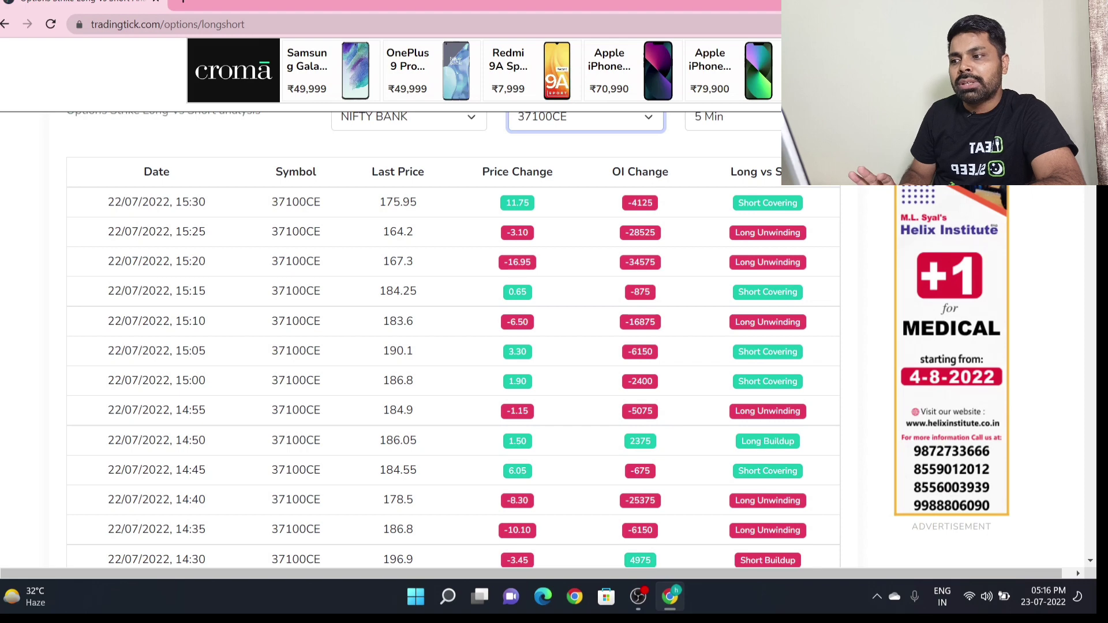
pyautogui.scroll(3, 453, 346)
# Open Options Price Vs OI at the 36000 strike and scroll through the CE and PE charts
pyautogui.click(196, 173)
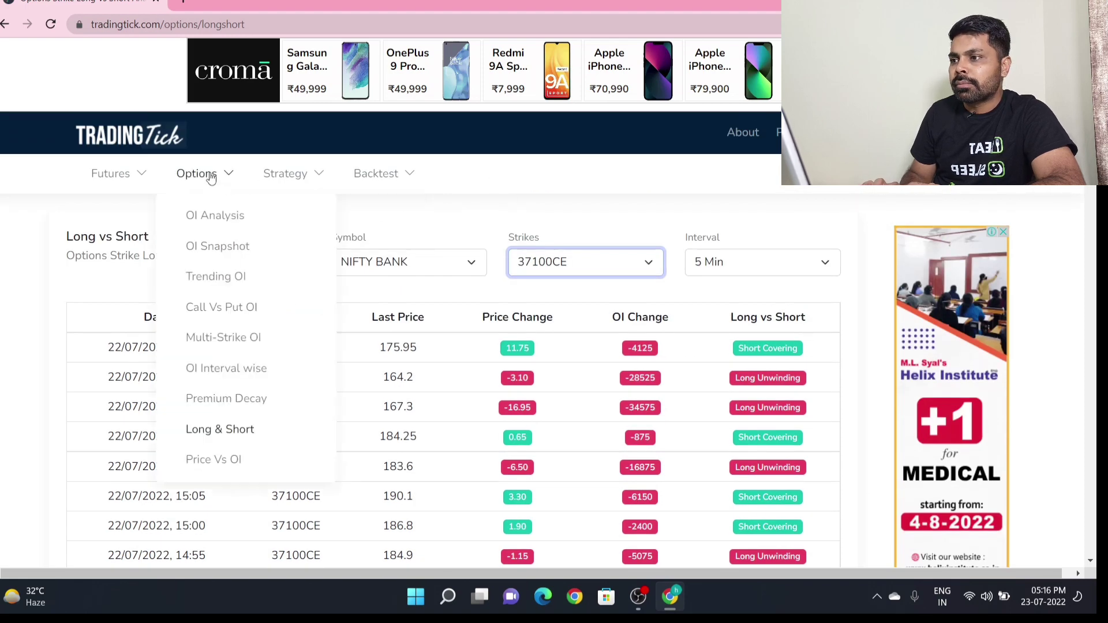
pyautogui.click(225, 468)
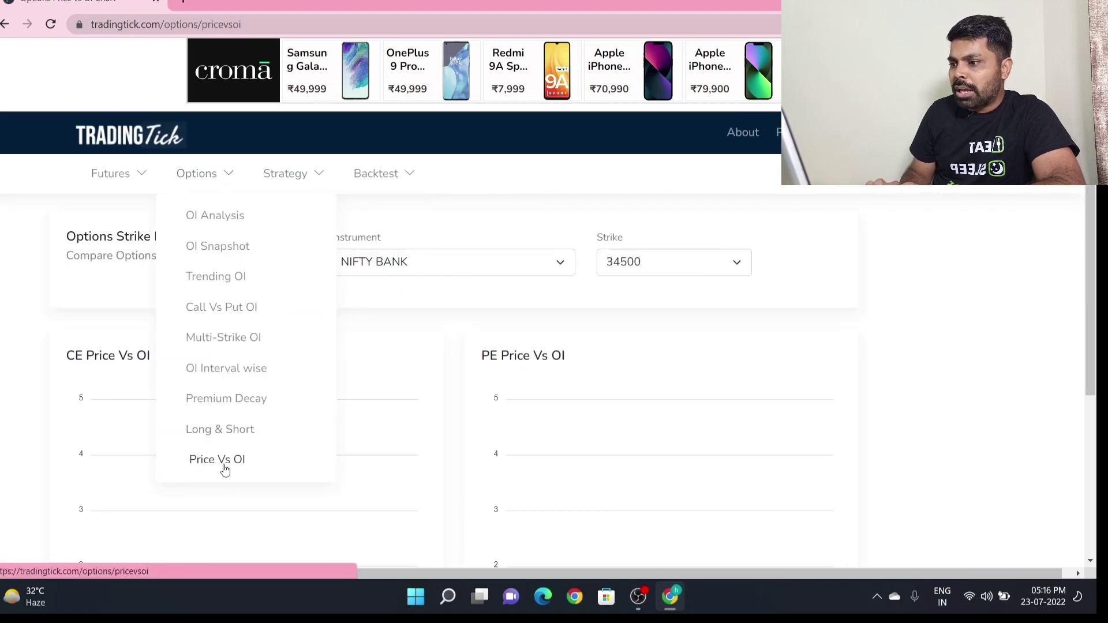
pyautogui.click(666, 265)
pyautogui.click(643, 542)
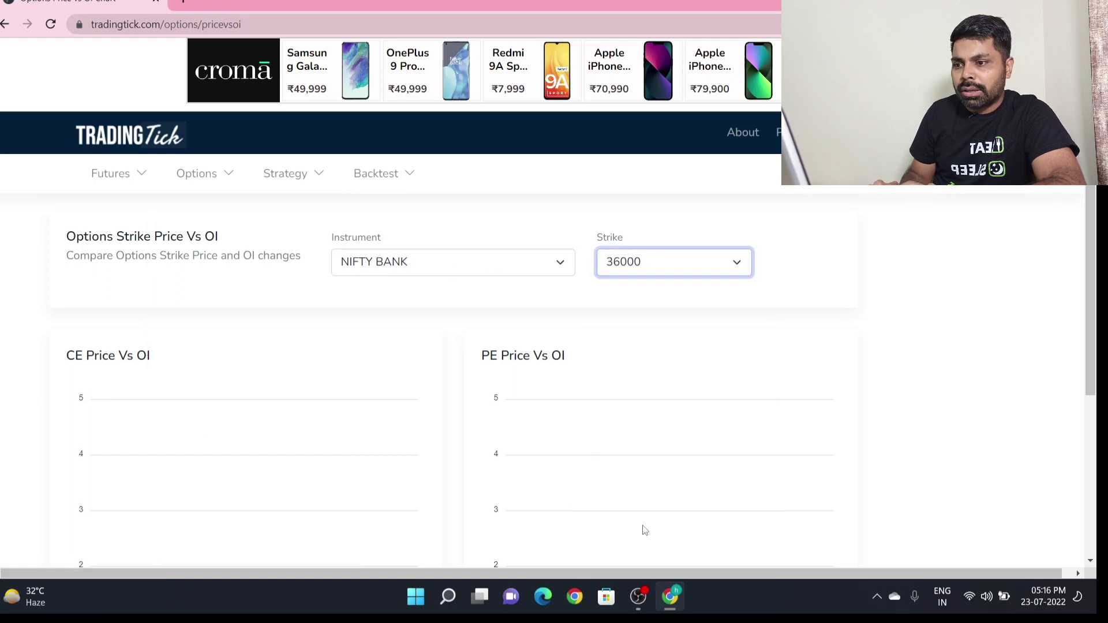
pyautogui.scroll(-2, 645, 530)
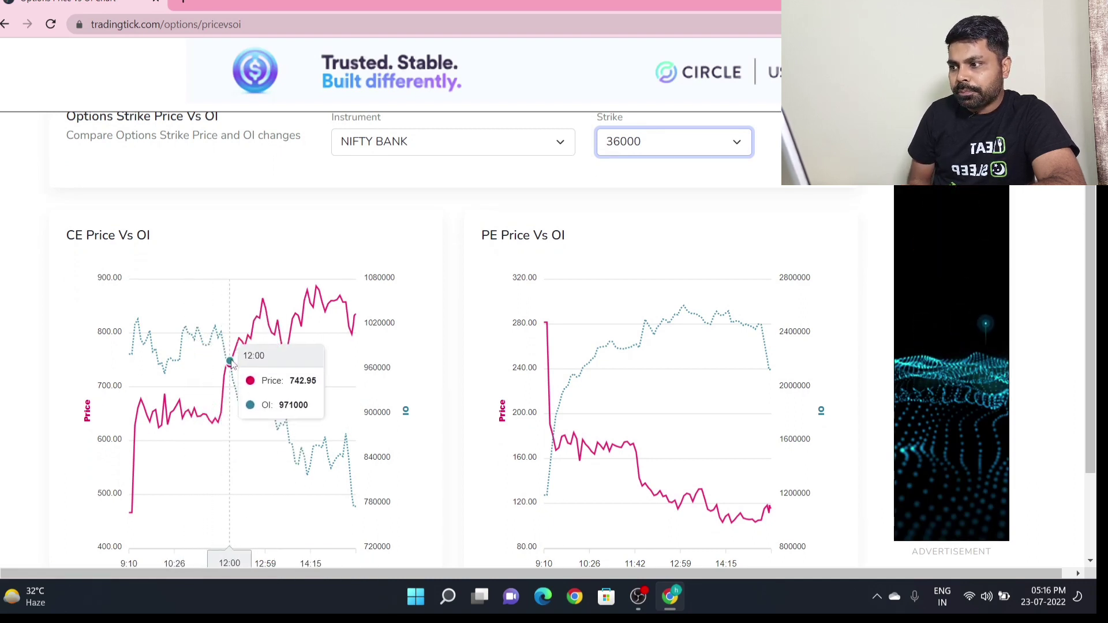
pyautogui.moveTo(601, 415)
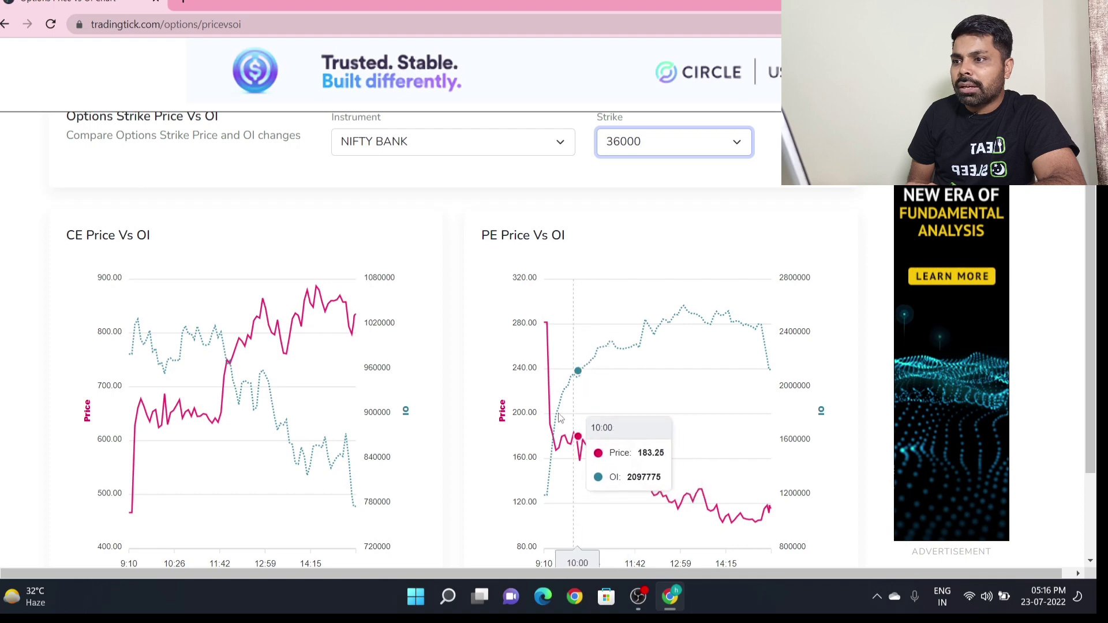
pyautogui.moveTo(559, 372)
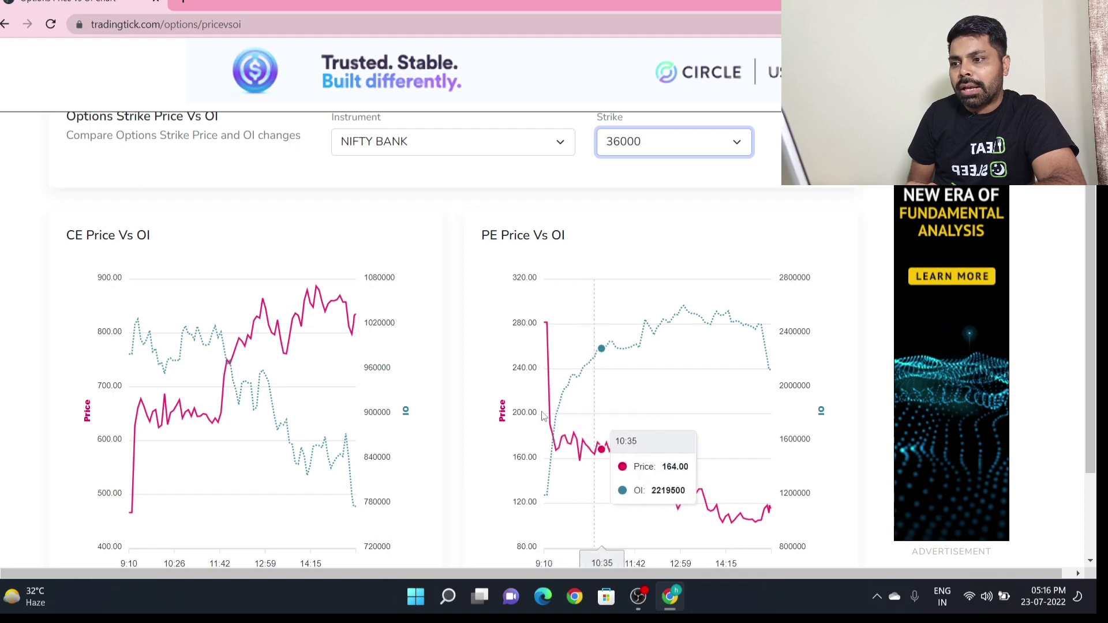
pyautogui.scroll(-1, 1098, 336)
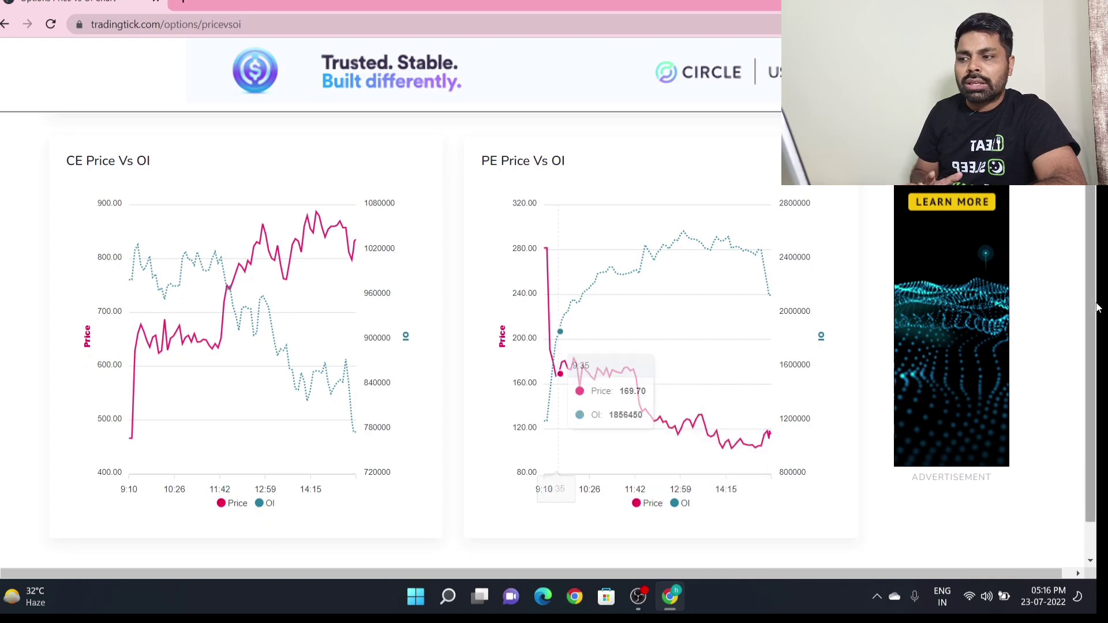
pyautogui.scroll(3, 1098, 194)
pyautogui.scroll(1, 1098, 194)
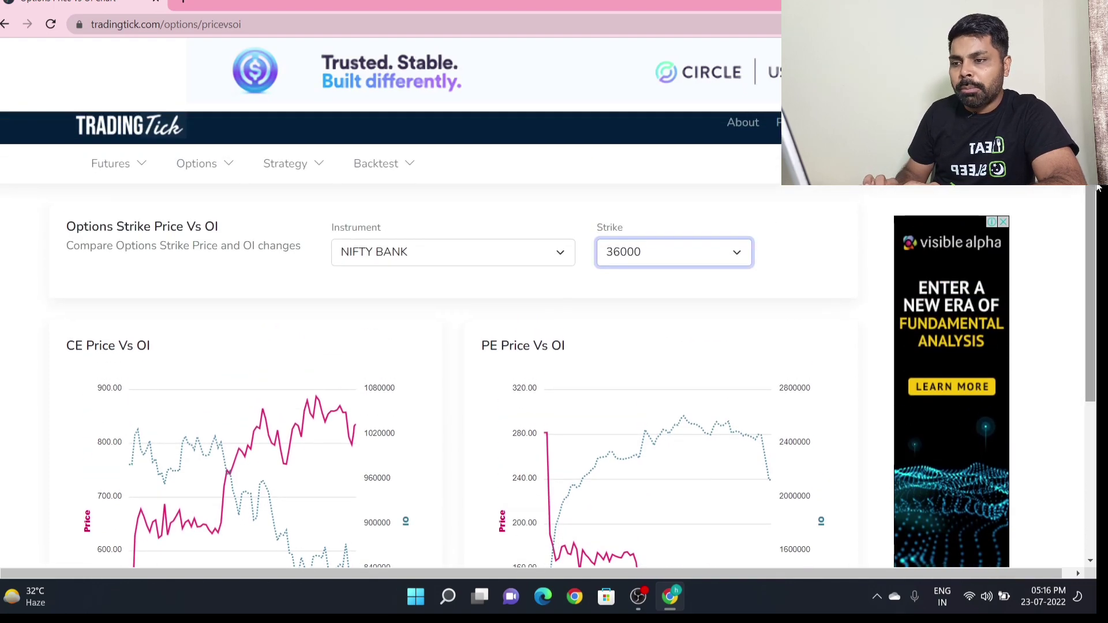
# Open Strategy Straddle at the 38000 strike and scroll over the NIFTY BANK straddle chart
pyautogui.click(317, 172)
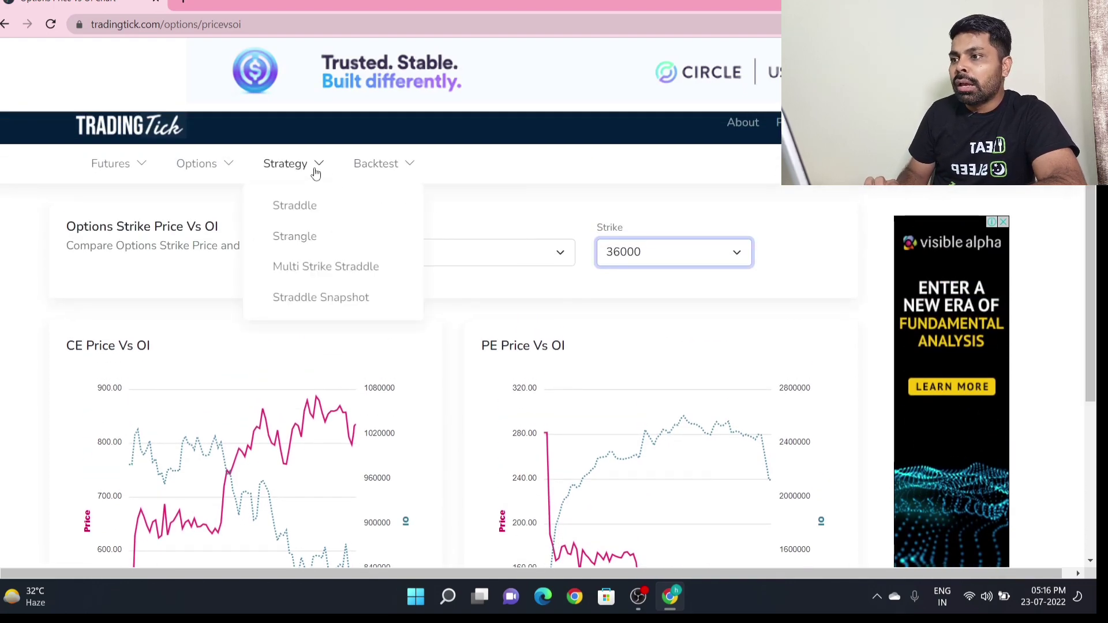
pyautogui.click(311, 209)
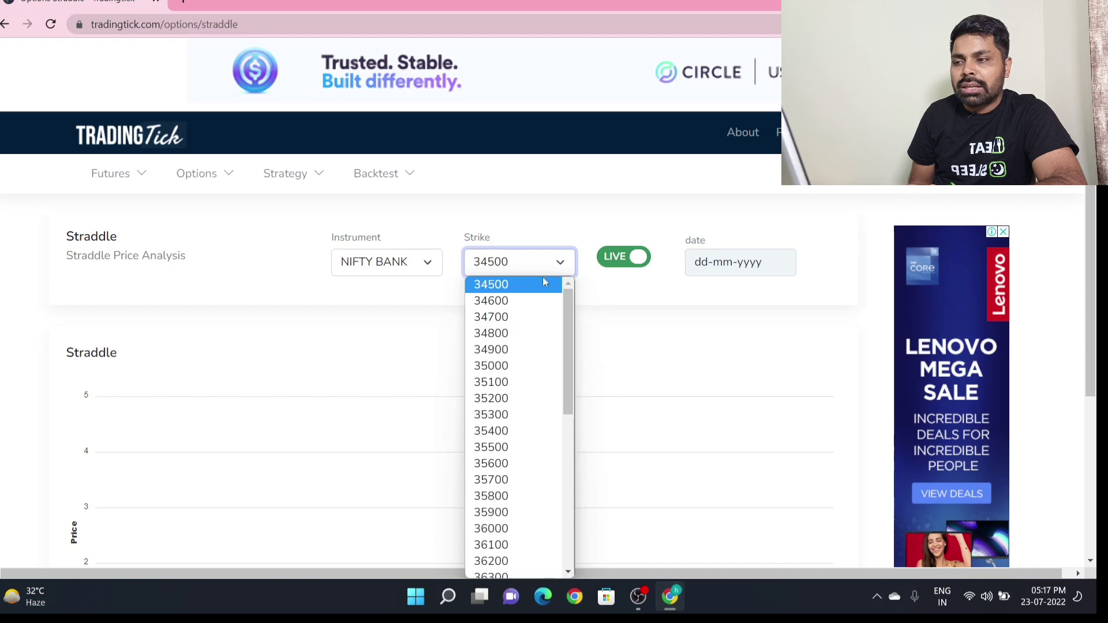
pyautogui.moveTo(570, 398); pyautogui.dragTo(575, 555)
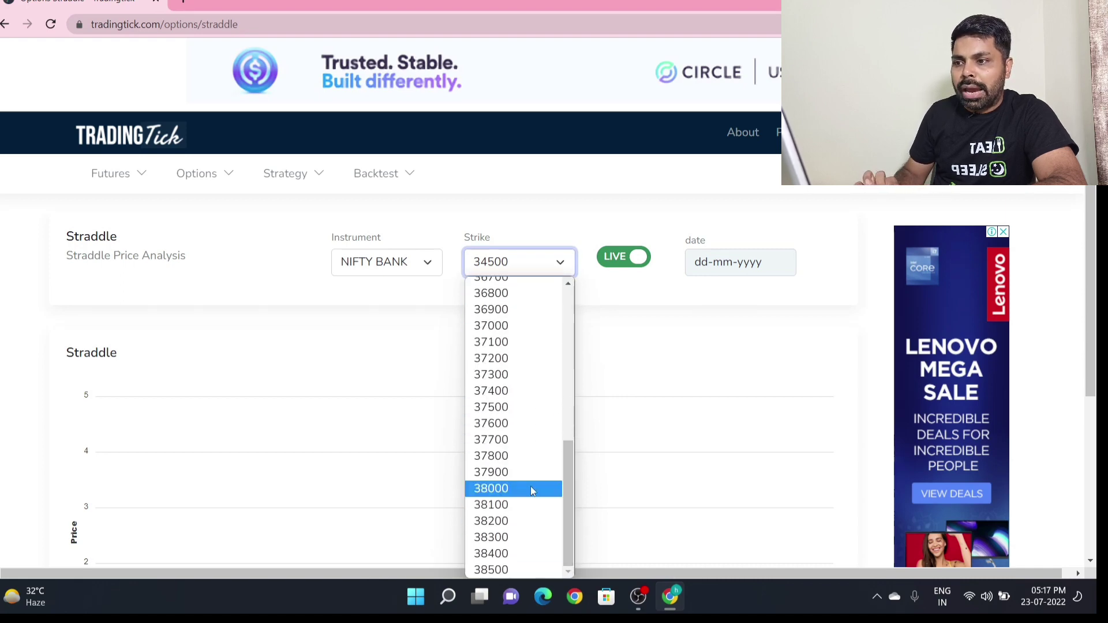
pyautogui.click(516, 487)
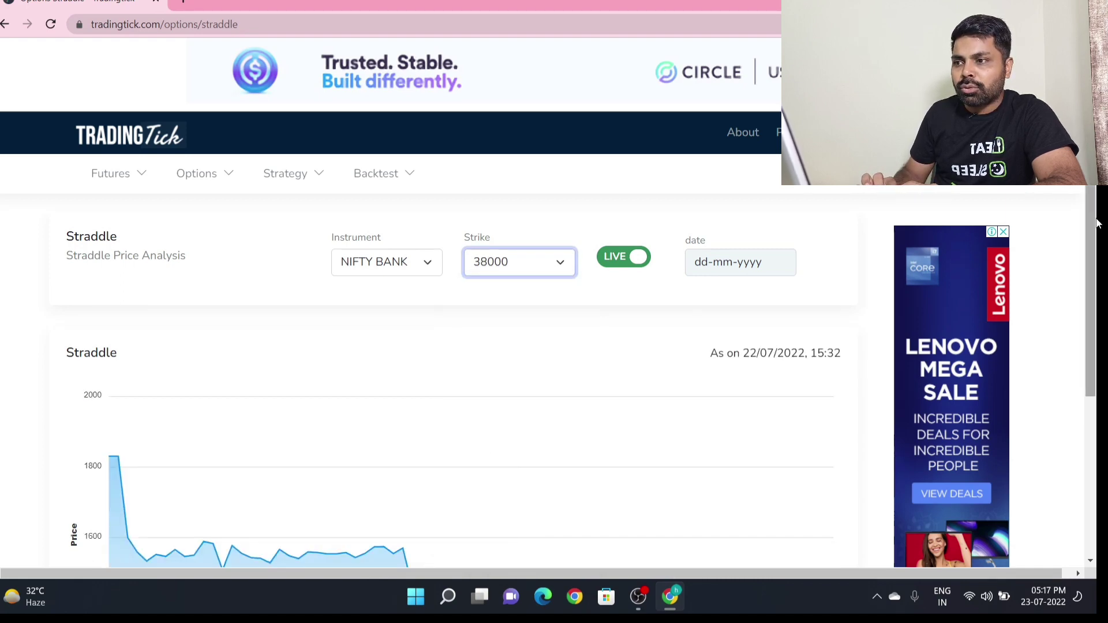
pyautogui.scroll(-3, 494, 363)
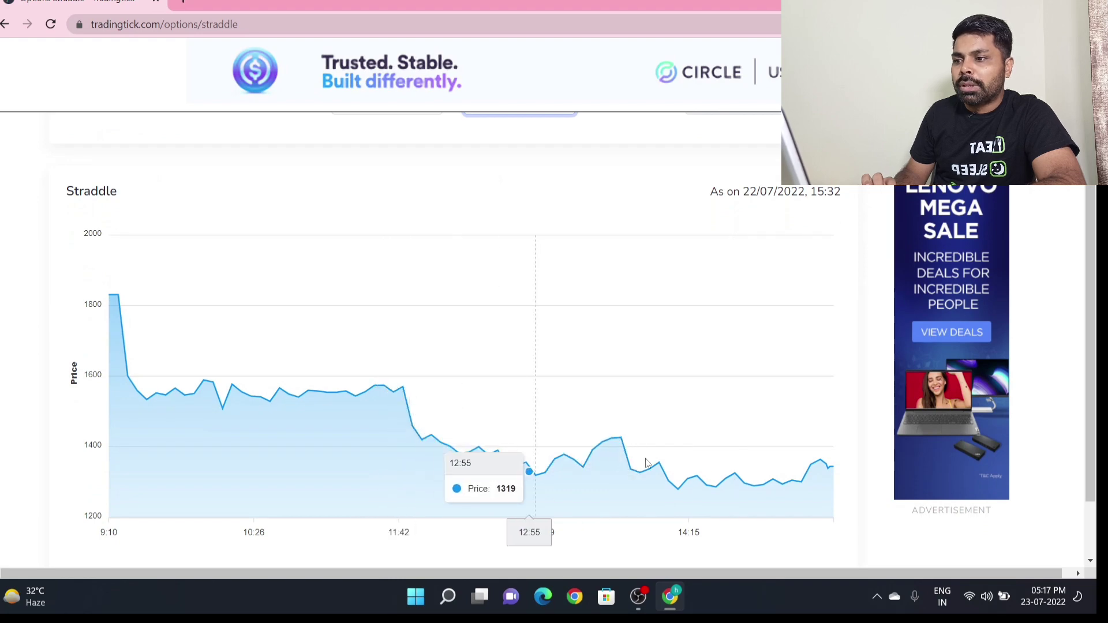
pyautogui.scroll(3, 646, 473)
pyautogui.click(289, 174)
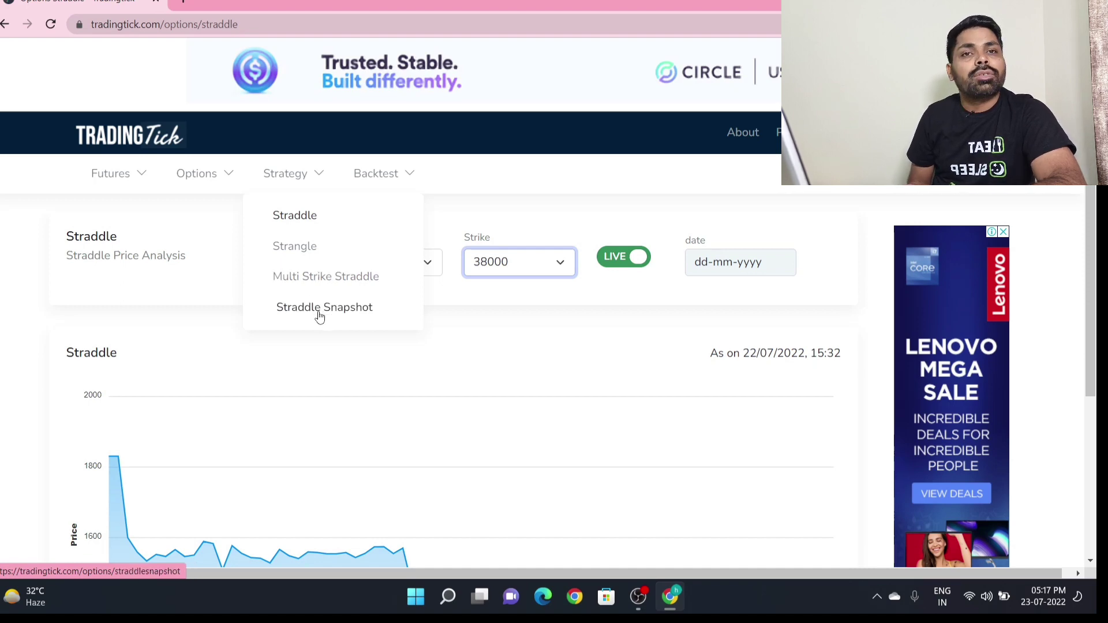
pyautogui.moveTo(382, 174)
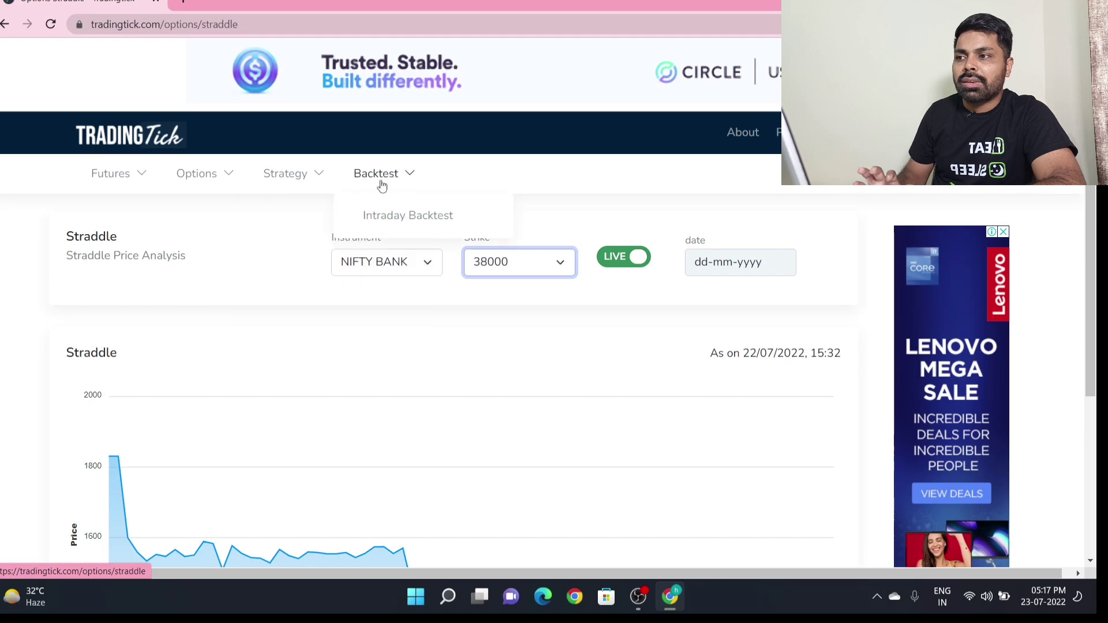
# Open the Intraday Backtest page and set the backtest date to 07/21/2022
pyautogui.click(398, 218)
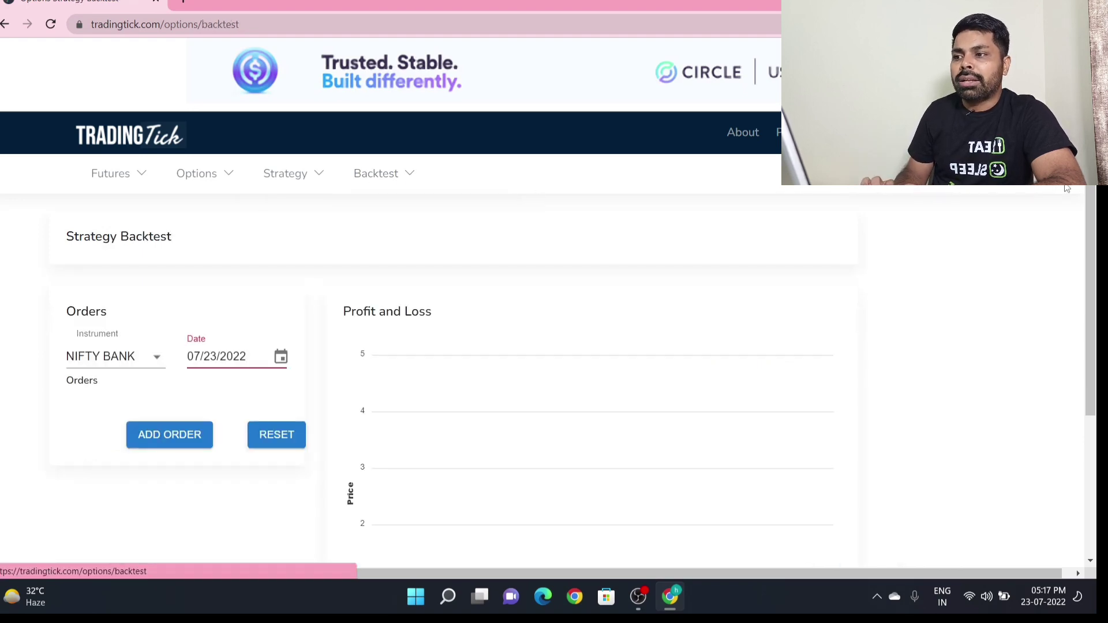
pyautogui.scroll(-2, 1098, 265)
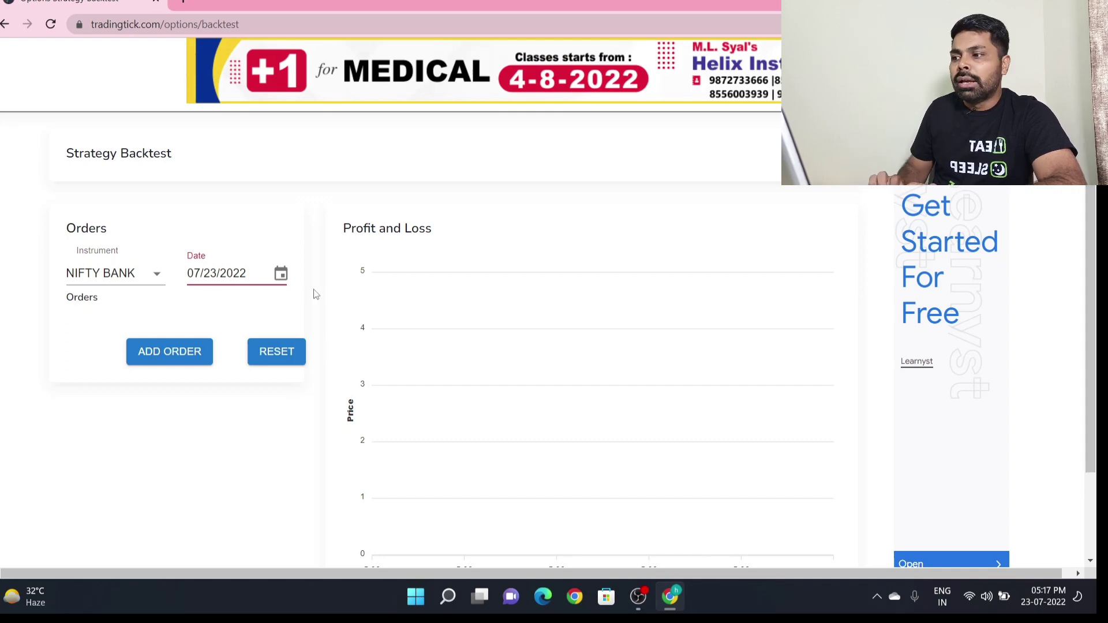
pyautogui.click(281, 275)
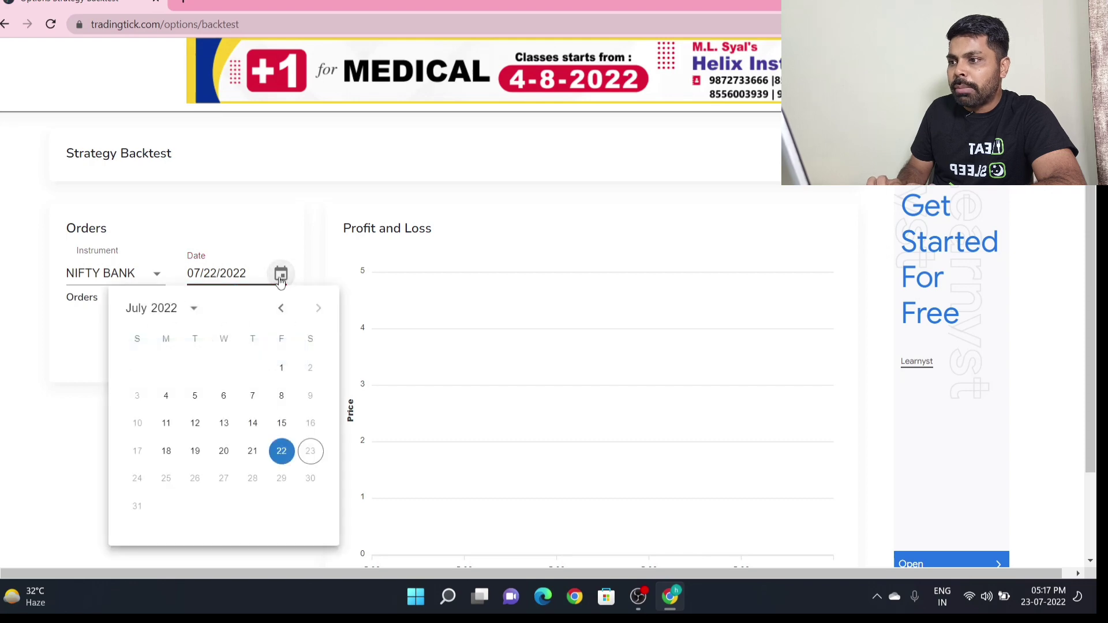
pyautogui.click(252, 452)
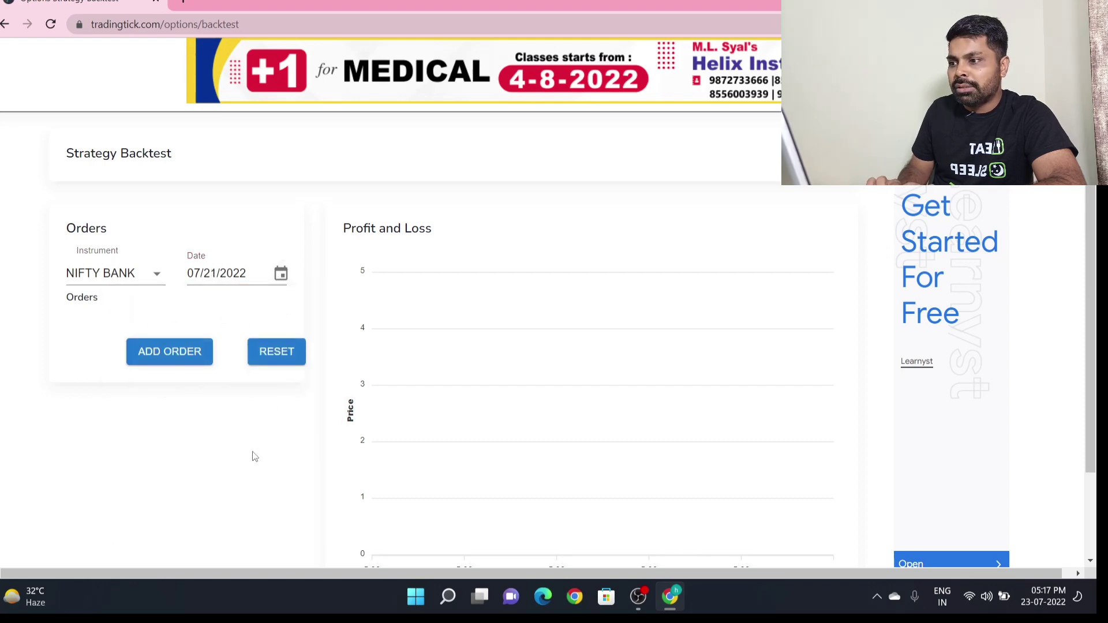
# Add a 09:15 sell order for one 36000PE lot, filled at 281.6
pyautogui.click(176, 356)
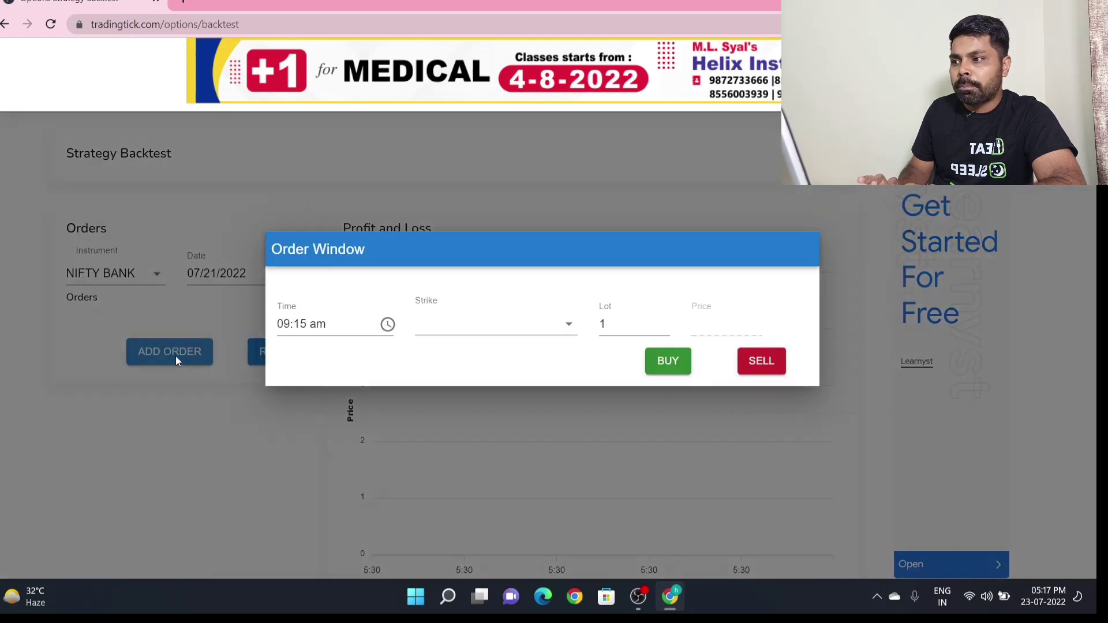
pyautogui.click(445, 333)
pyautogui.moveTo(569, 163); pyautogui.dragTo(590, 276)
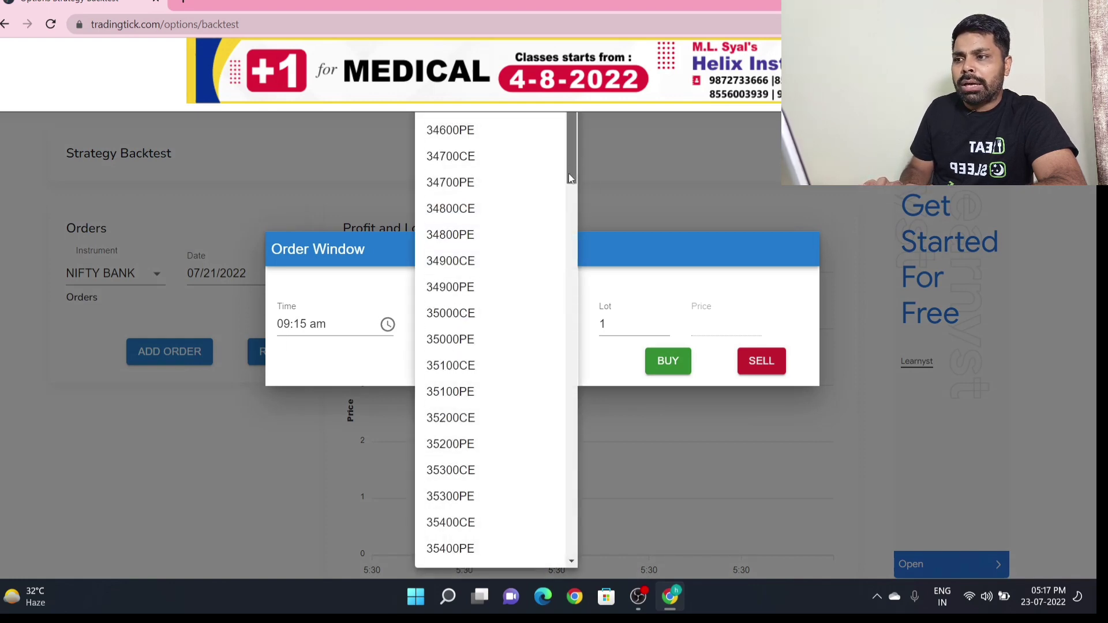
pyautogui.scroll(-3, 505, 282)
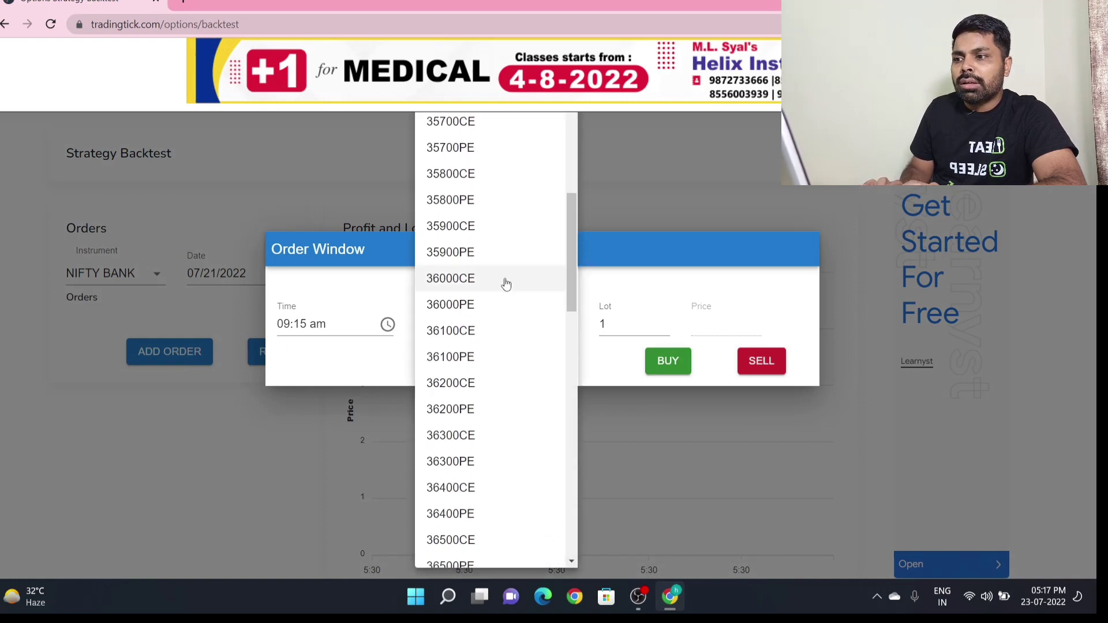
pyautogui.click(468, 309)
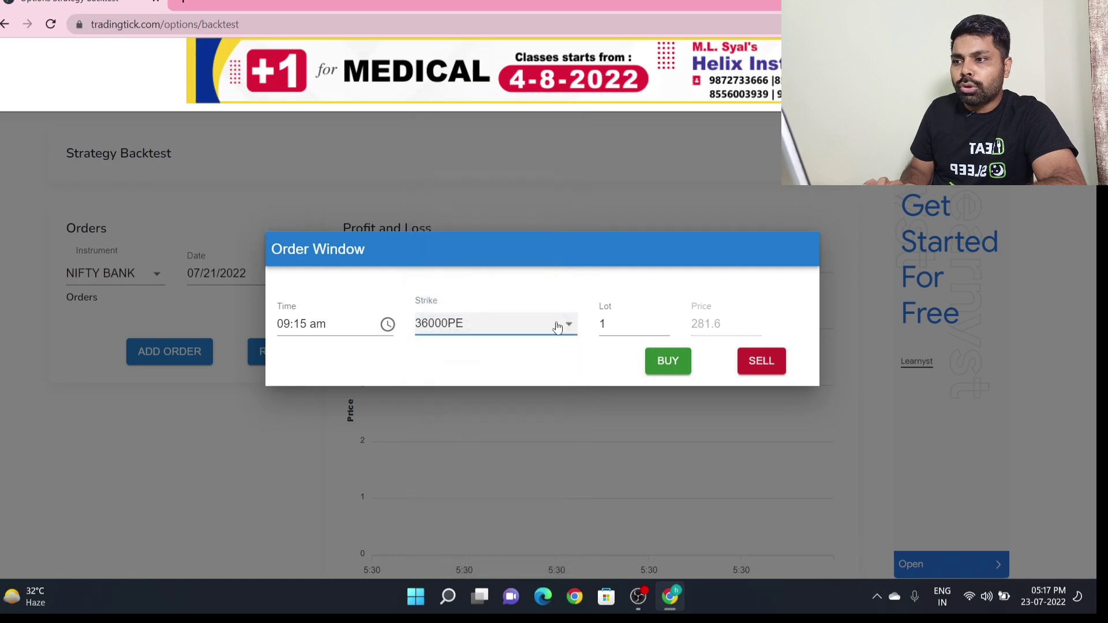
pyautogui.click(762, 361)
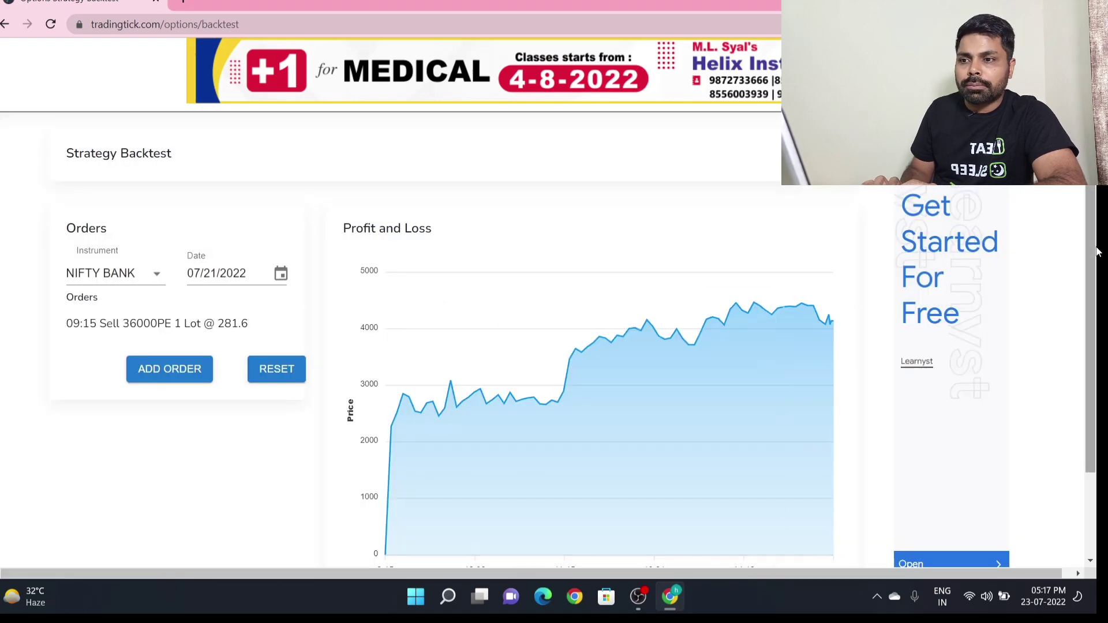
pyautogui.scroll(-1, 1098, 273)
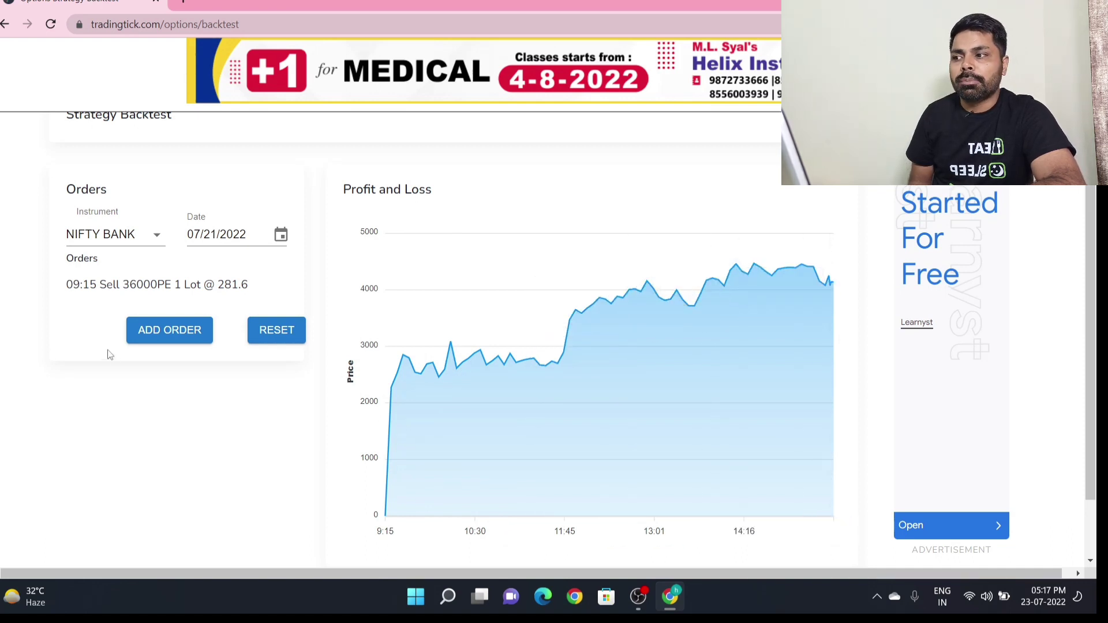
# Add a 09:15 sell of one 38000CE lot at 11.05; the combined curve ends near 3,718
pyautogui.click(160, 339)
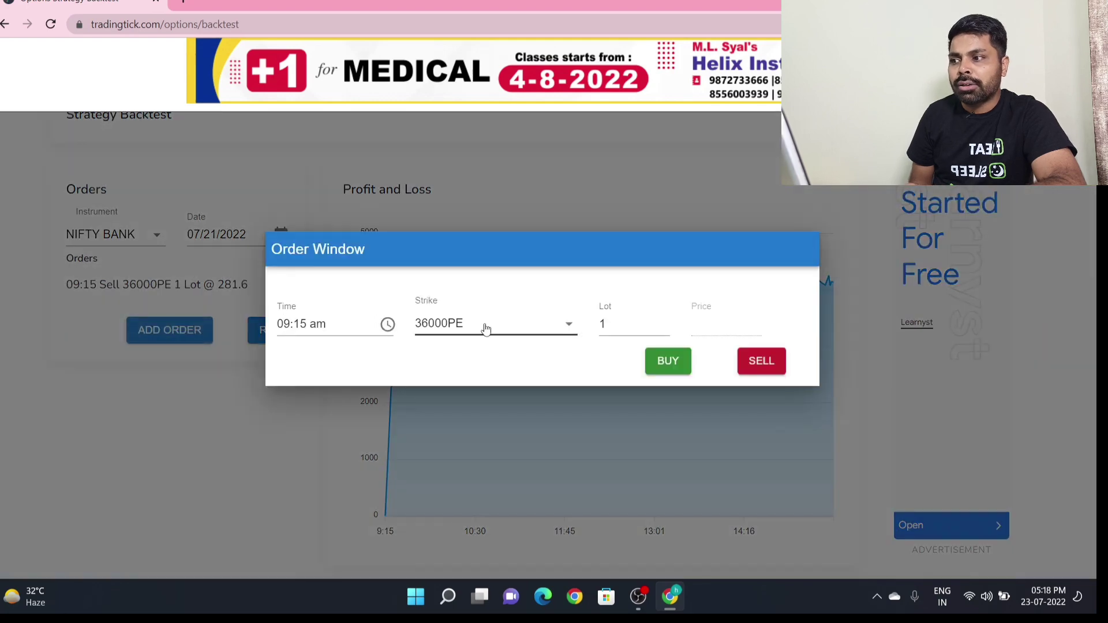
pyautogui.click(485, 328)
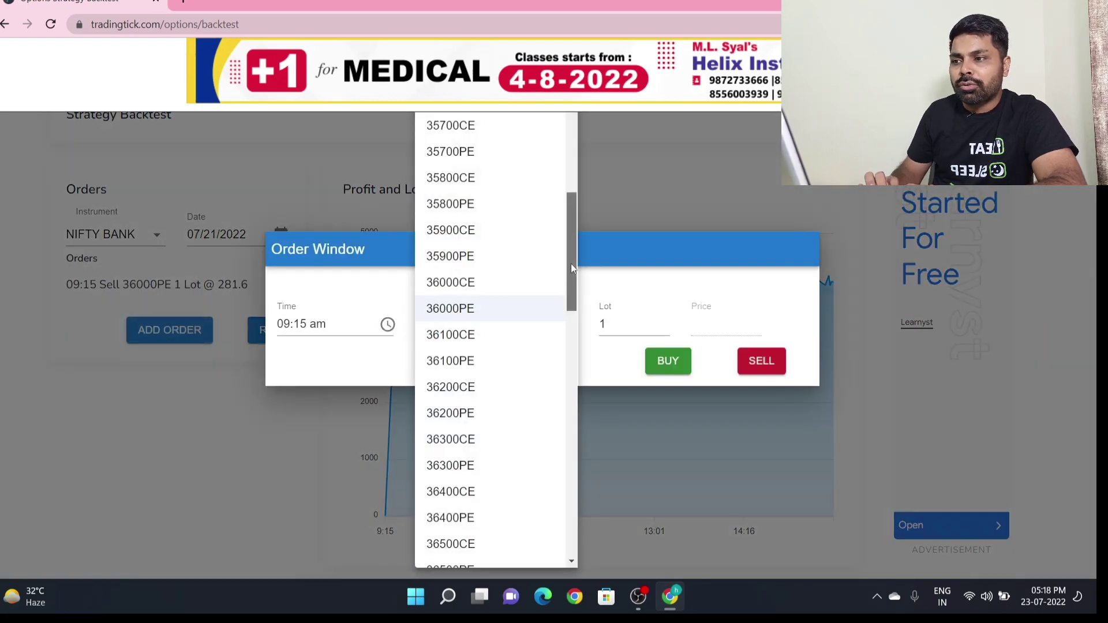
pyautogui.moveTo(570, 265); pyautogui.dragTo(587, 409)
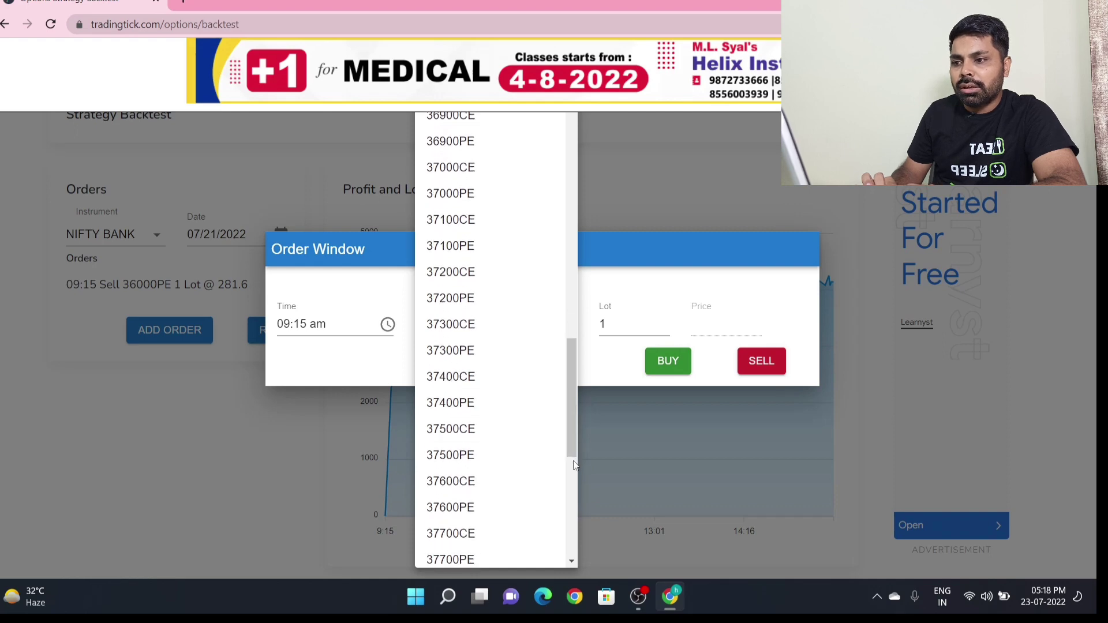
pyautogui.scroll(-4, 573, 471)
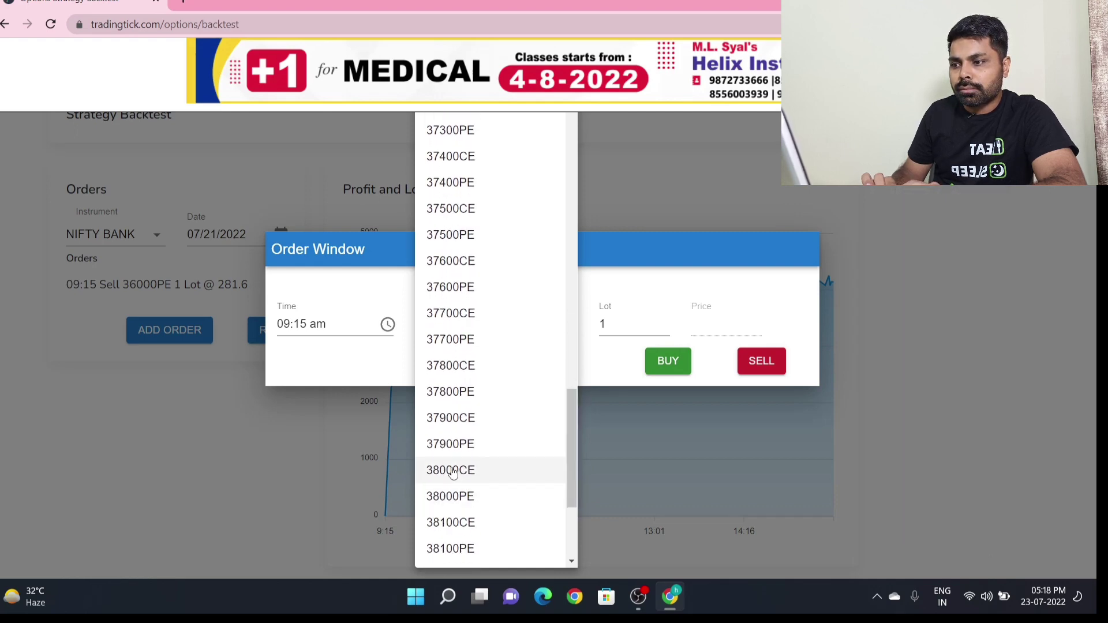
pyautogui.click(453, 471)
pyautogui.click(760, 361)
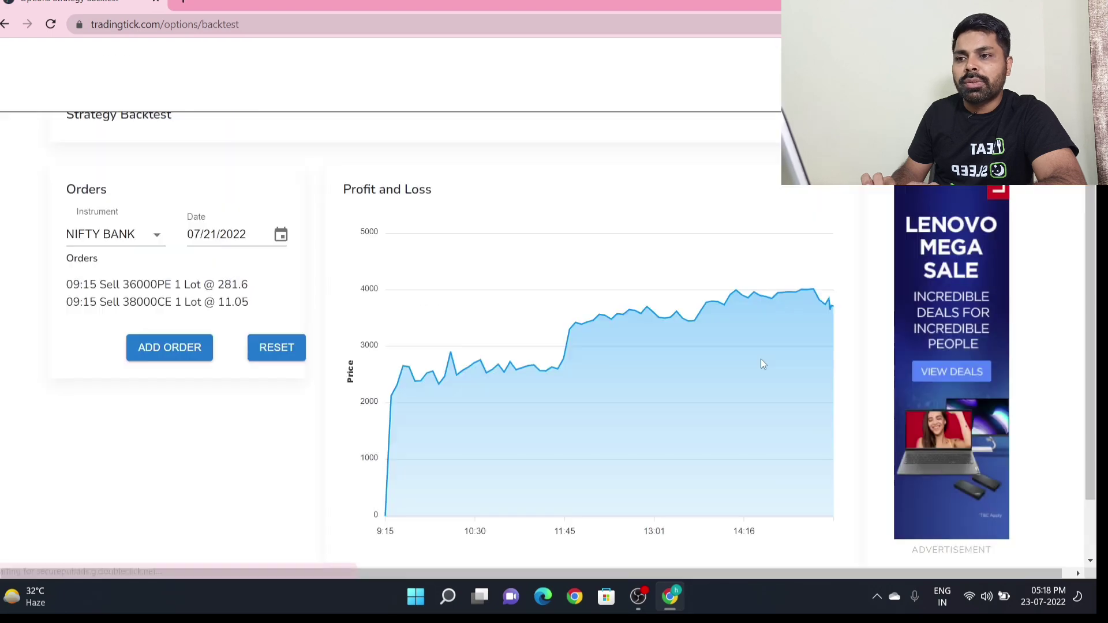
pyautogui.scroll(-2, 1098, 238)
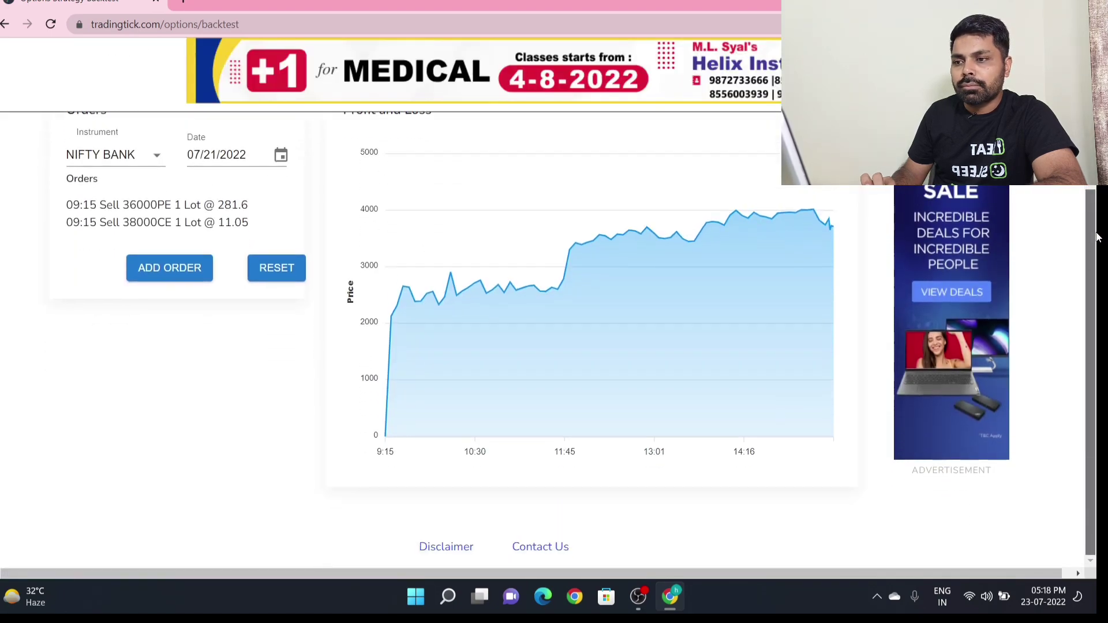
pyautogui.moveTo(829, 303)
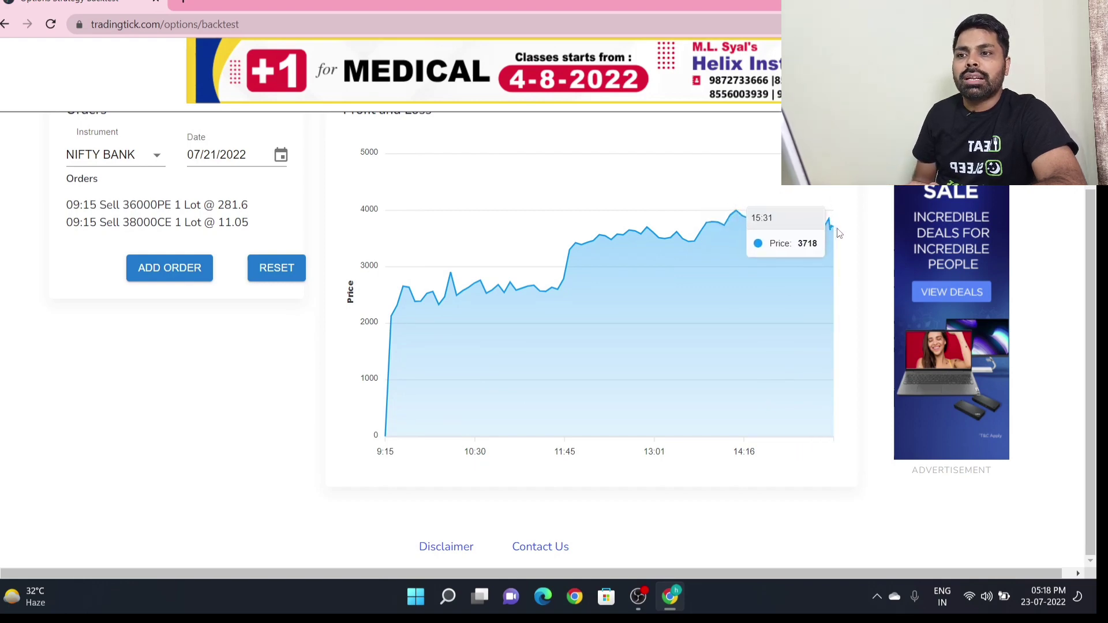
pyautogui.scroll(2, 1097, 200)
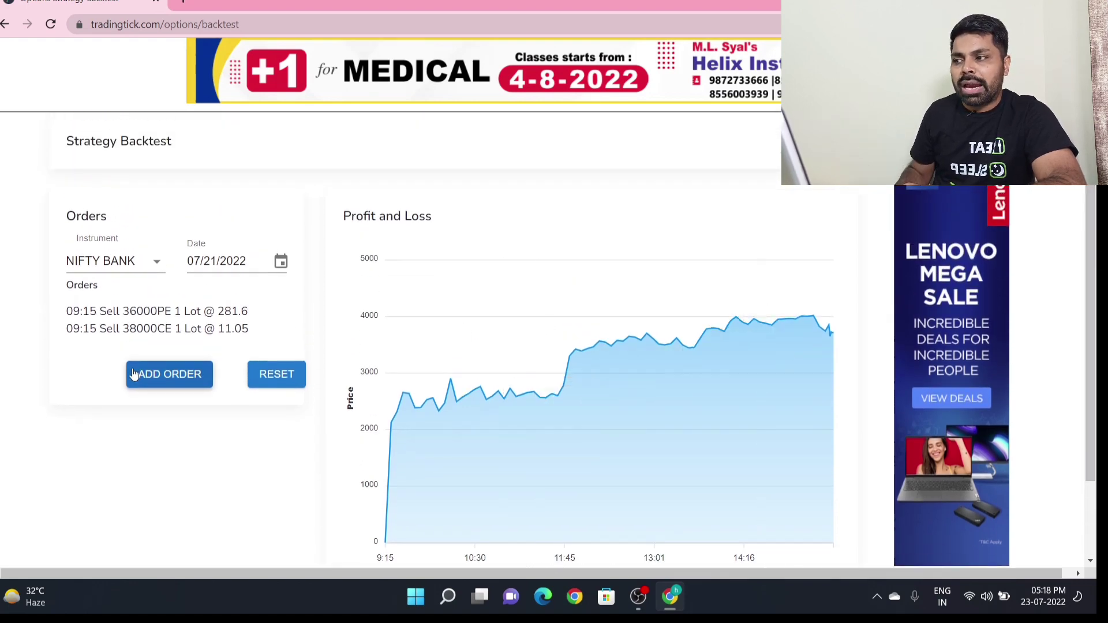
# Add a new backtest order and set its time to 10:55 am
pyautogui.click(189, 380)
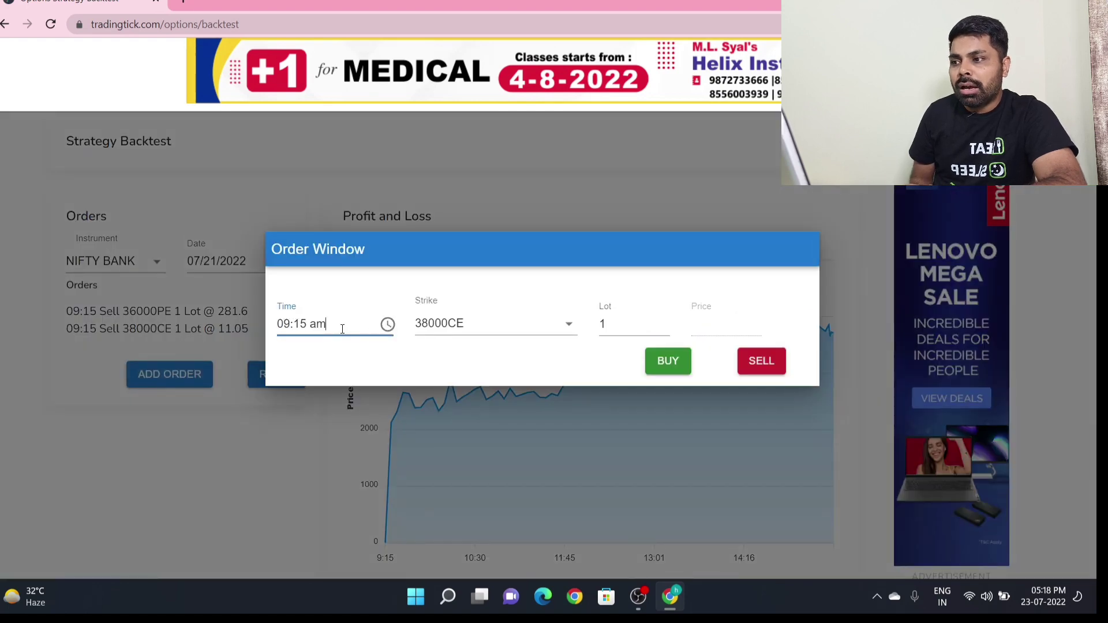
pyautogui.click(388, 326)
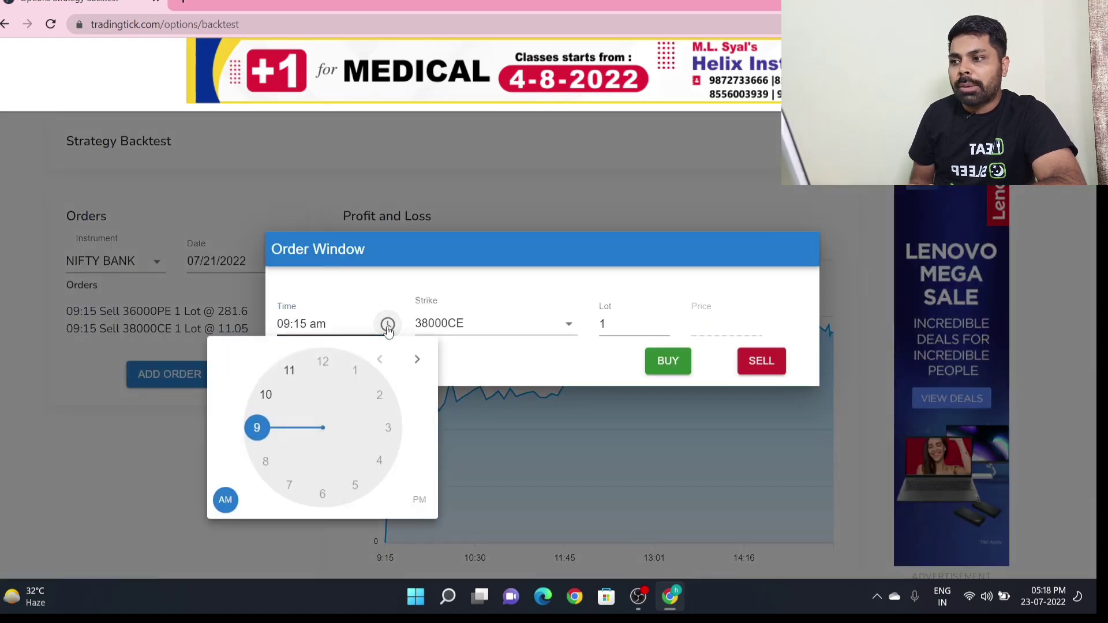
pyautogui.click(266, 397)
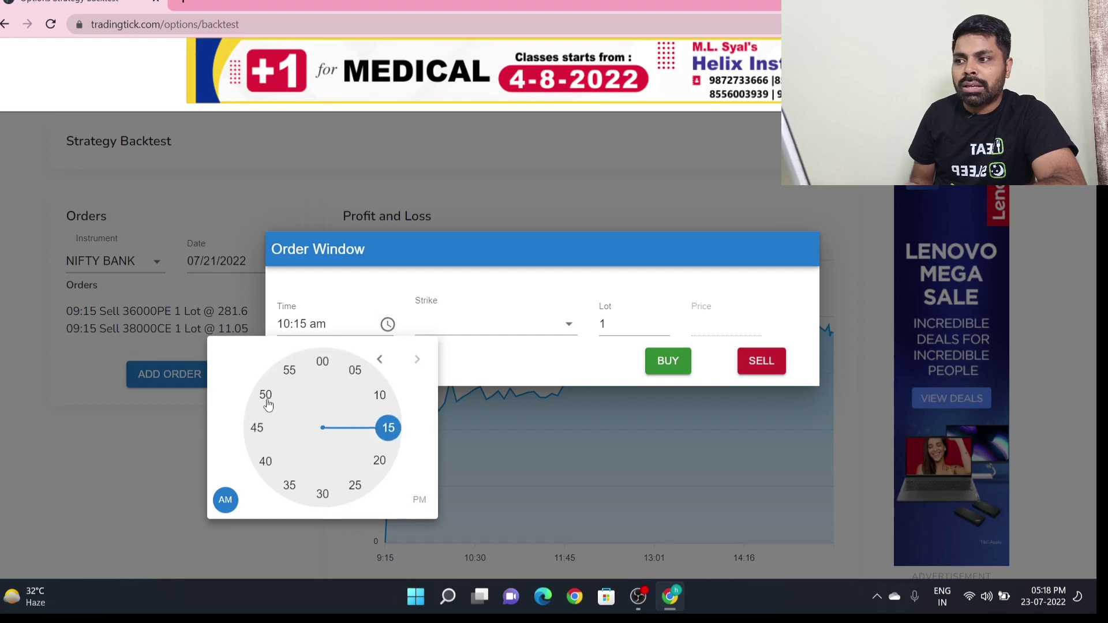
pyautogui.click(289, 370)
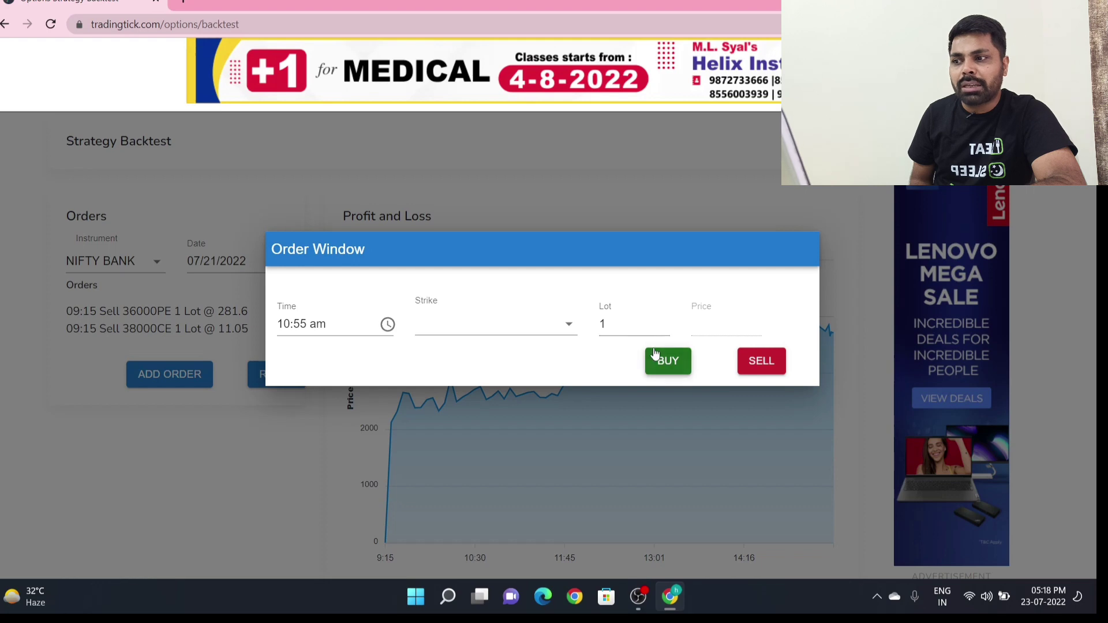